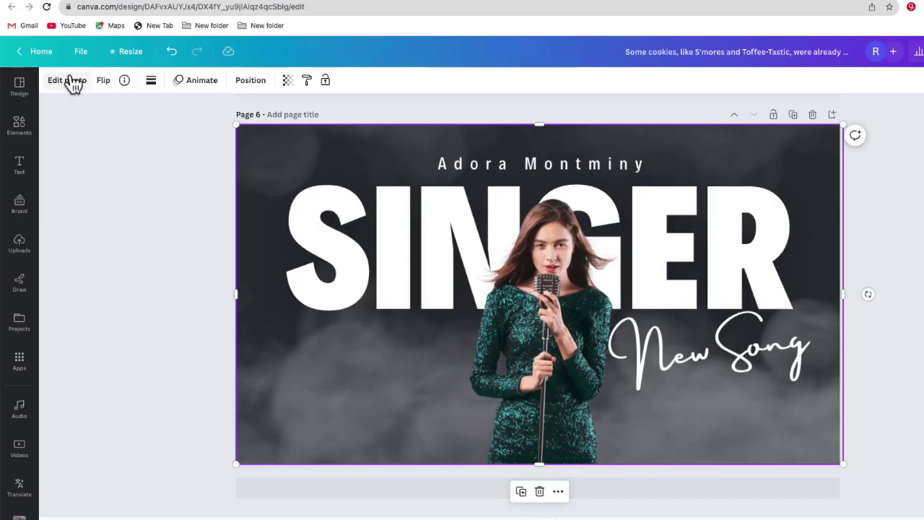
Select the singer photo to bring up its Edit photo tools, such as Magic Grab and Grab Text
left_click(72, 81)
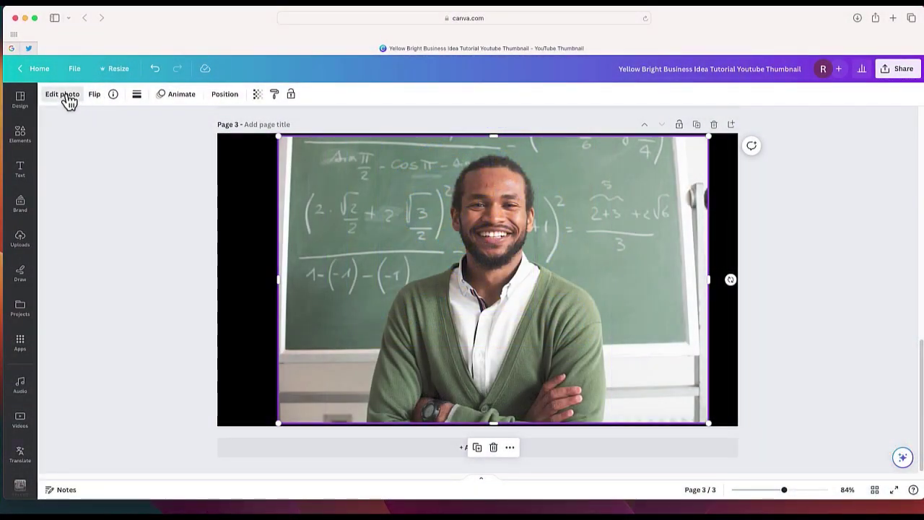
Magic Grab the smiling man out of the chalkboard photo and drag him left
left_click(62, 94)
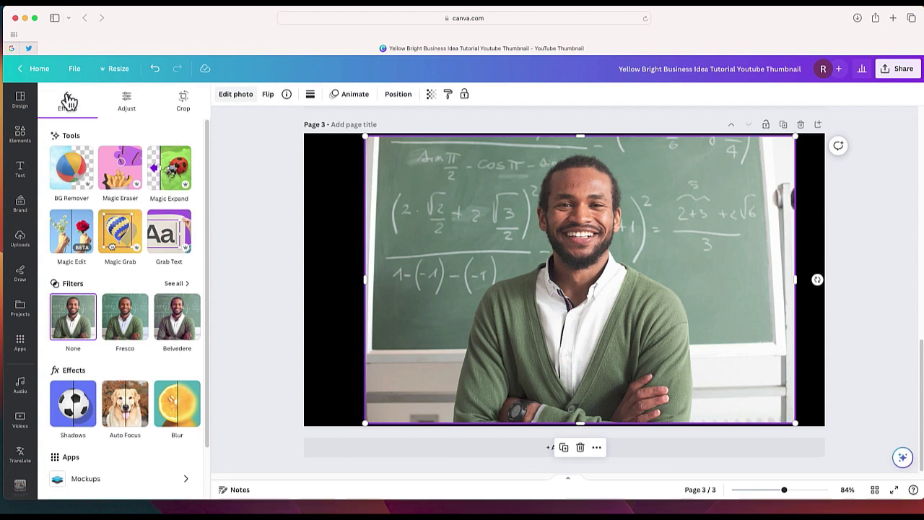
left_click(120, 235)
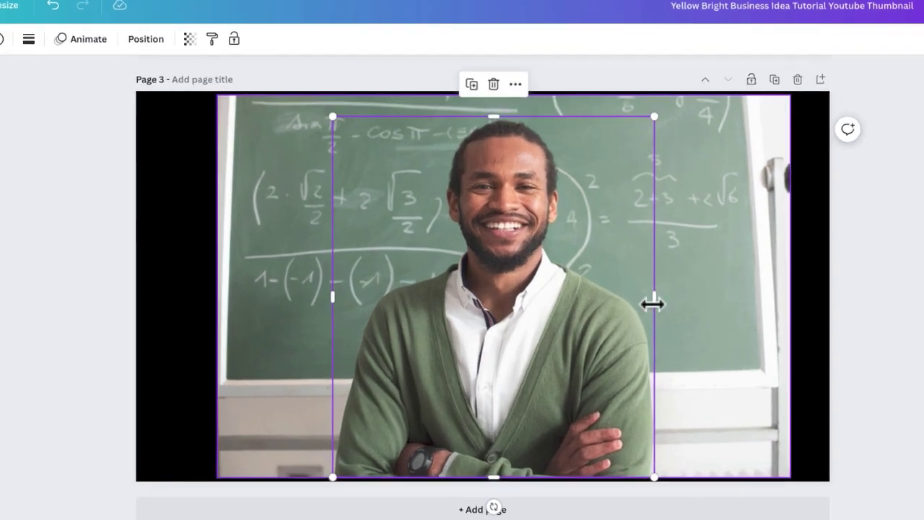
left_click_drag(596, 329, 392, 332)
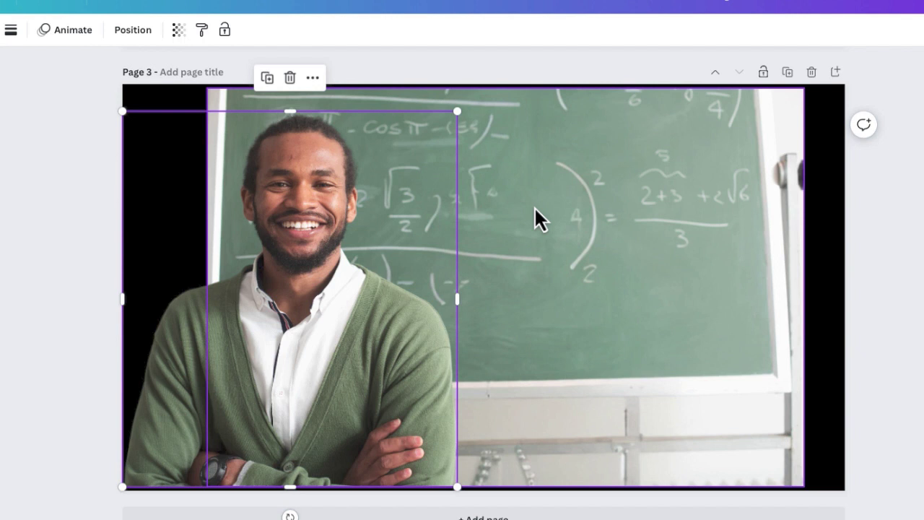
Shrink the man and move him right, then stretch the chalkboard background to fill the page
left_click_drag(457, 112, 413, 150)
left_click_drag(281, 339, 681, 336)
left_click(256, 364)
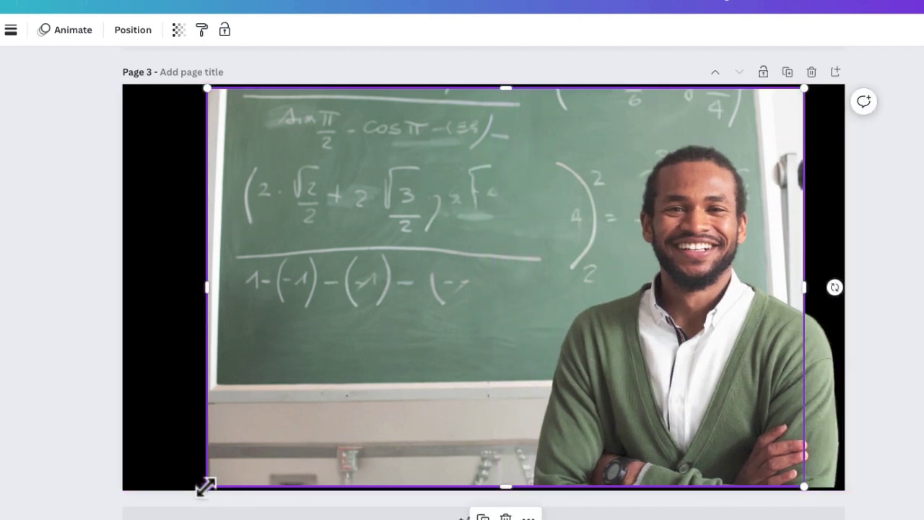
left_click_drag(206, 486, 119, 513)
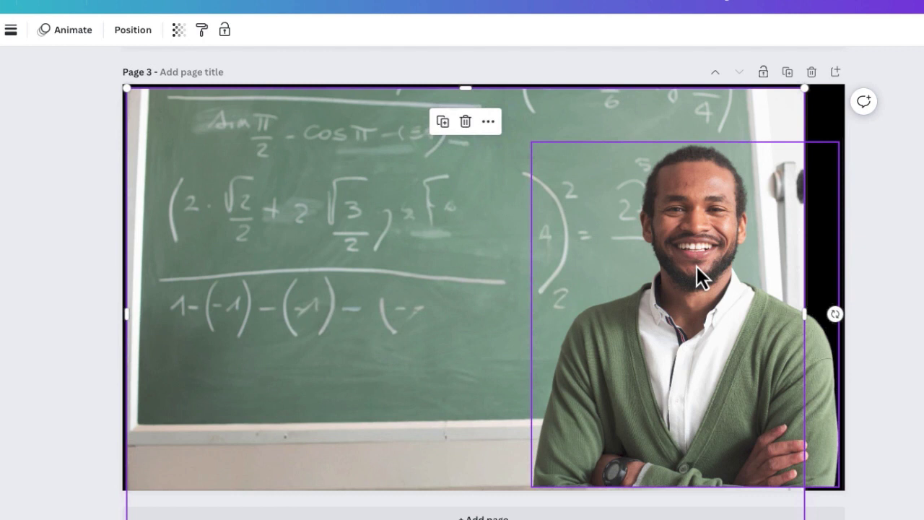
left_click_drag(806, 88, 870, 70)
Realign the man on the right and enlarge him to about 601 × 674
left_click_drag(724, 290, 723, 309)
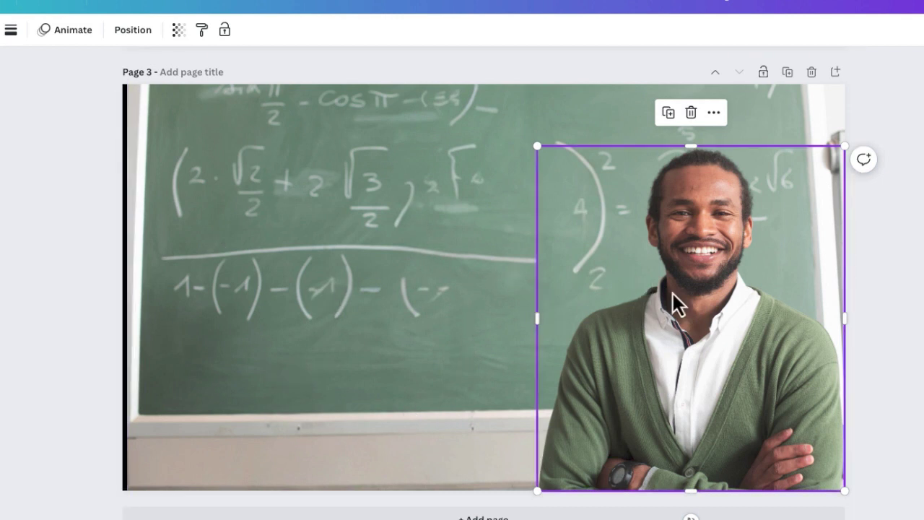
left_click_drag(673, 293, 655, 302)
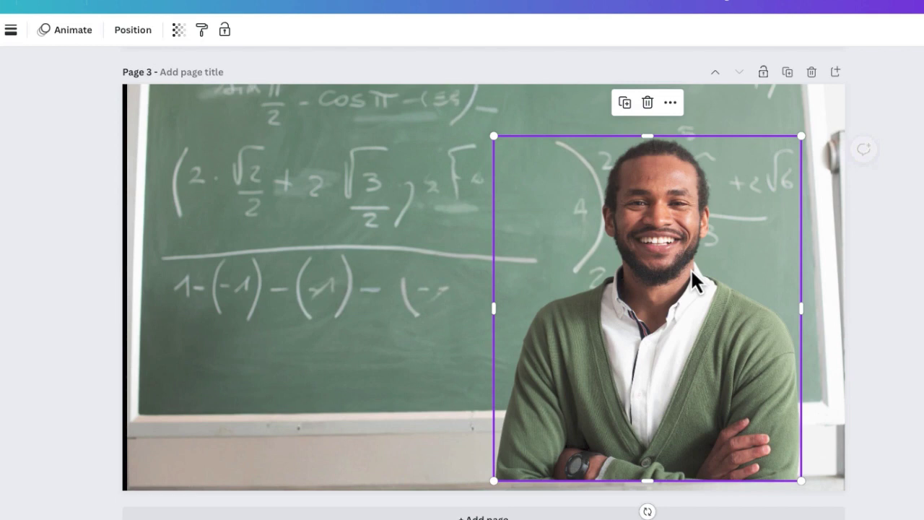
left_click_drag(802, 137, 805, 128)
left_click(378, 198)
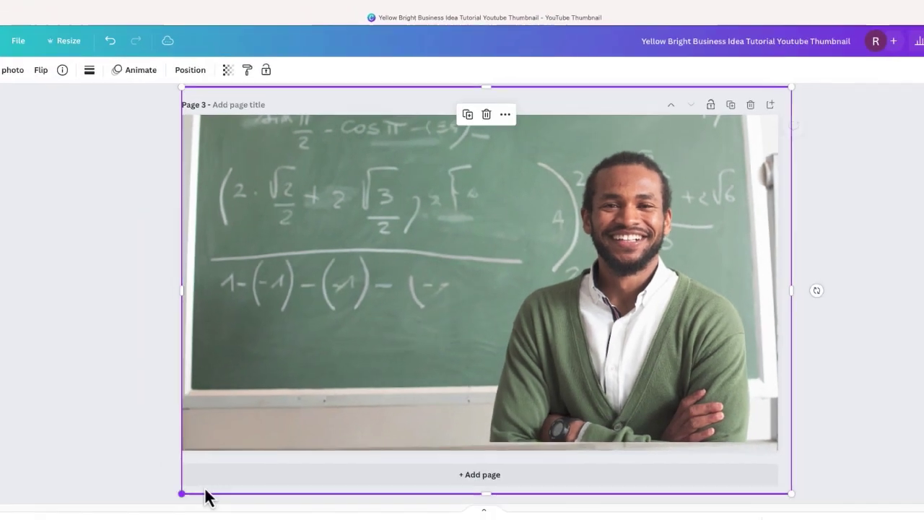
left_click(568, 401)
left_click_drag(538, 364, 518, 363)
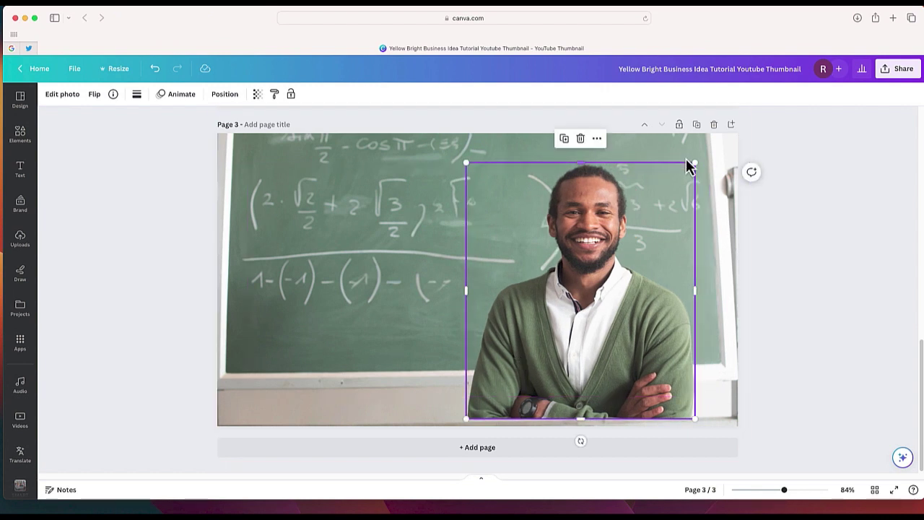
mouse_move(693, 160)
left_mouse_down()
mouse_move(714, 132)
mouse_move(699, 158)
left_mouse_up()
Give the man a Breathe Out animation with a larger scale, then go to page 4
left_click(192, 99)
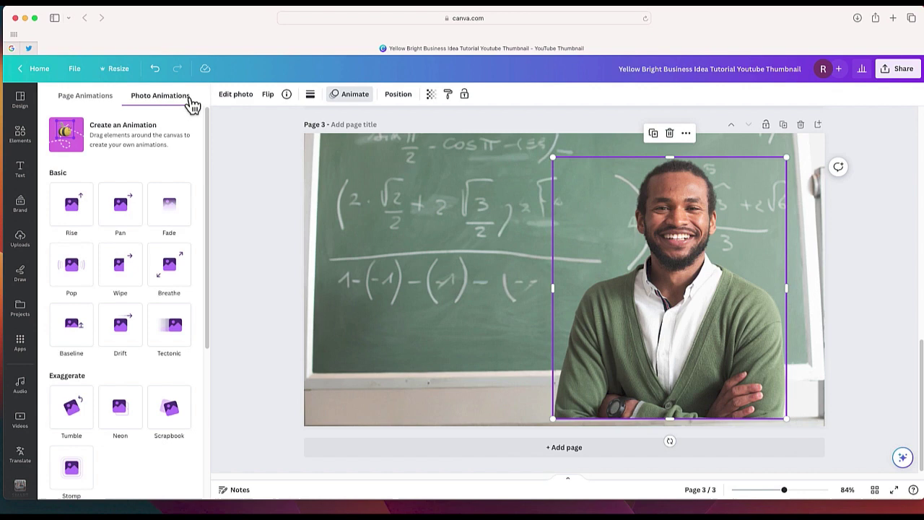
left_click(177, 266)
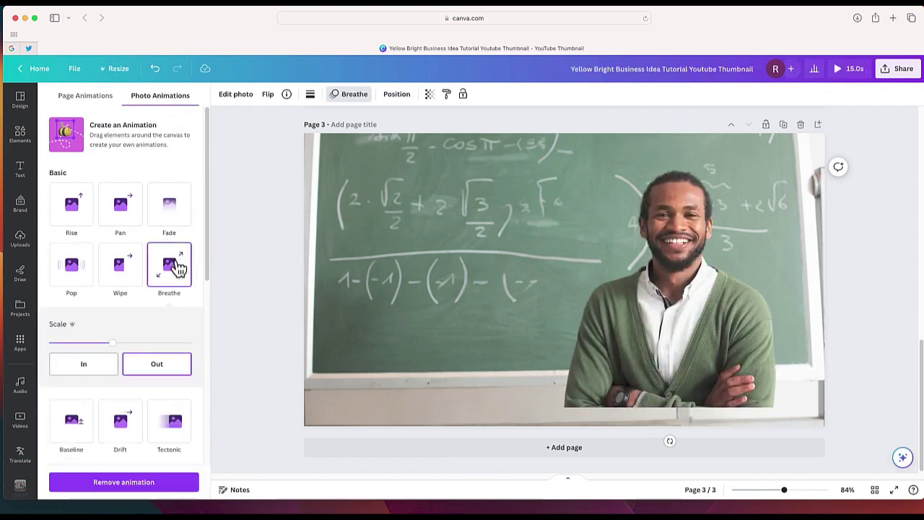
left_click_drag(649, 373, 648, 392)
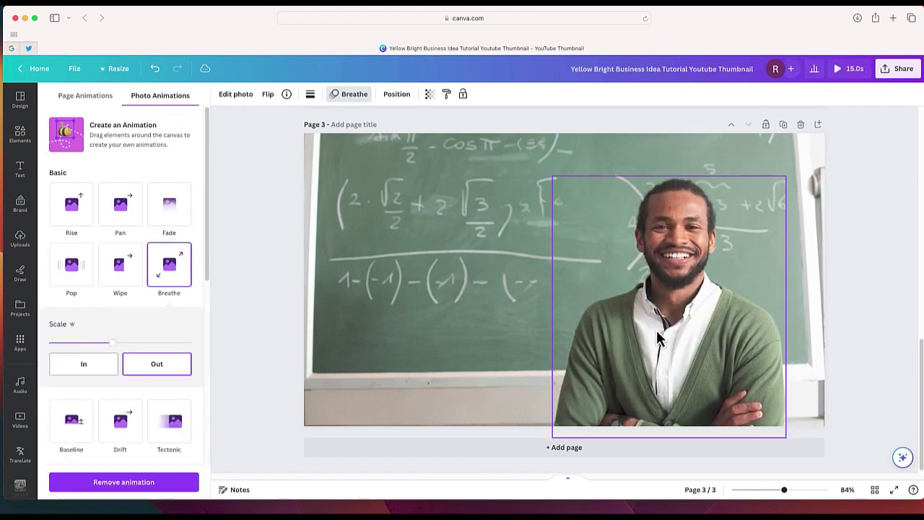
left_click_drag(112, 343, 127, 344)
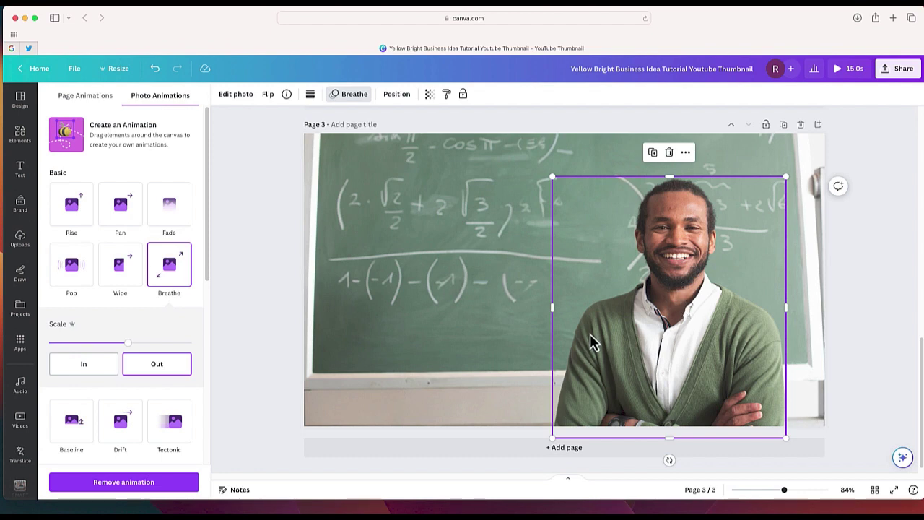
left_click(540, 448)
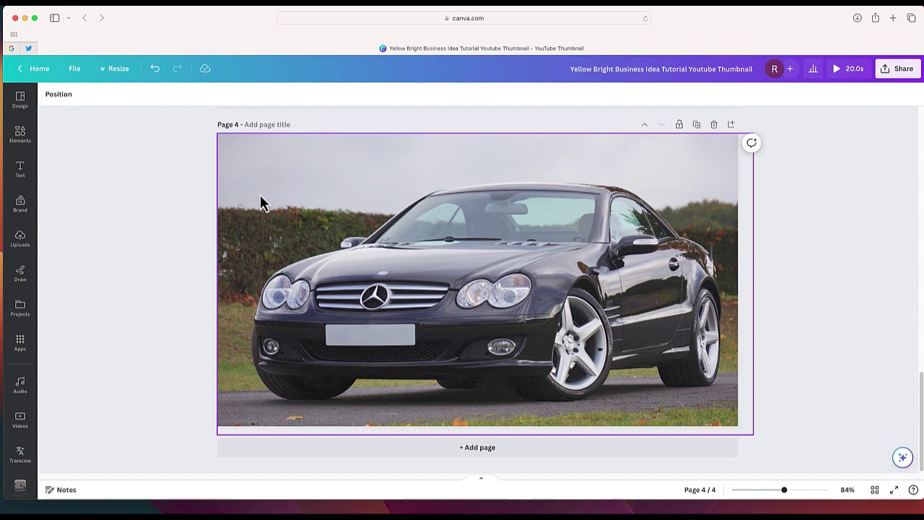
Magic Grab the black car from page 4's photo, shrink it and place it bottom-right
left_click(313, 199)
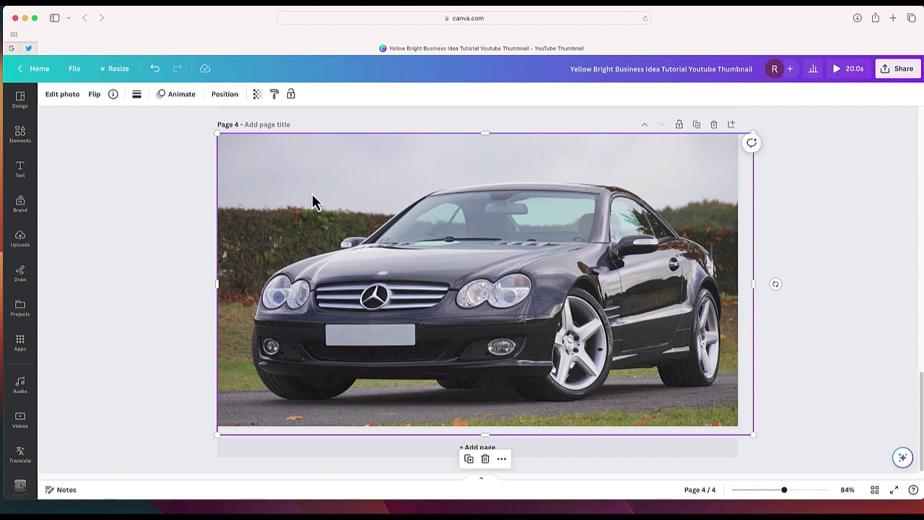
left_click(62, 95)
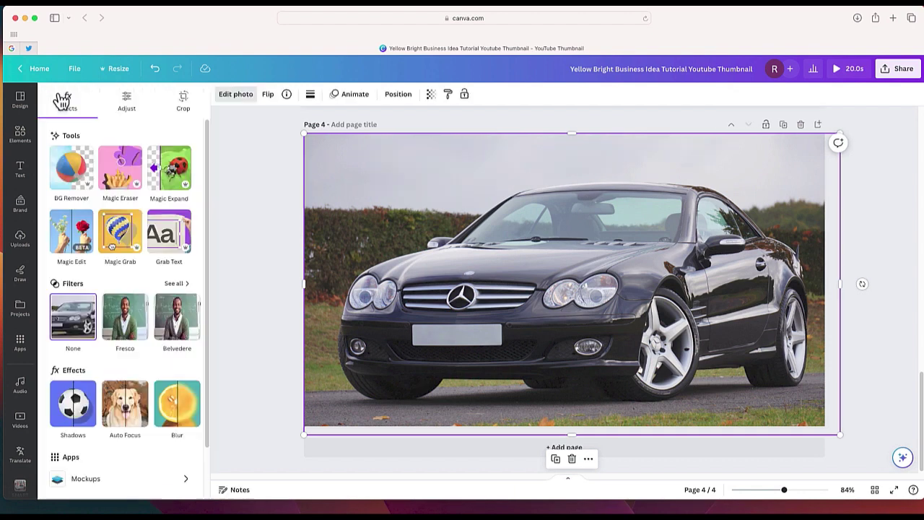
left_click(132, 242)
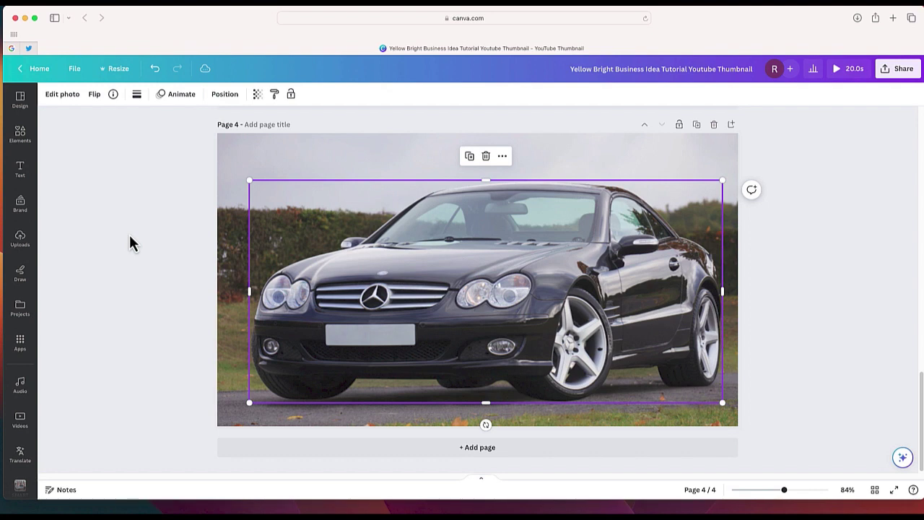
left_click_drag(250, 183, 527, 321)
left_click_drag(582, 349, 595, 360)
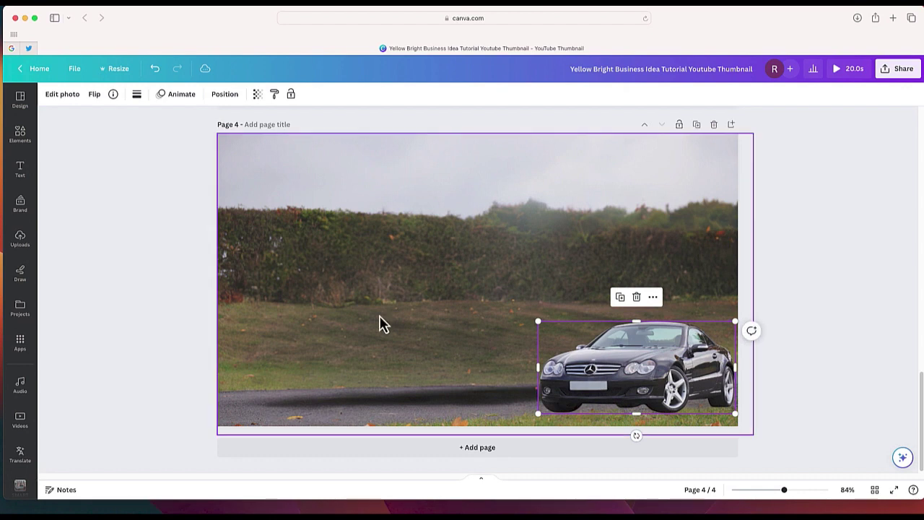
Add a red car stock photo and size and position it on the road
left_click(321, 318)
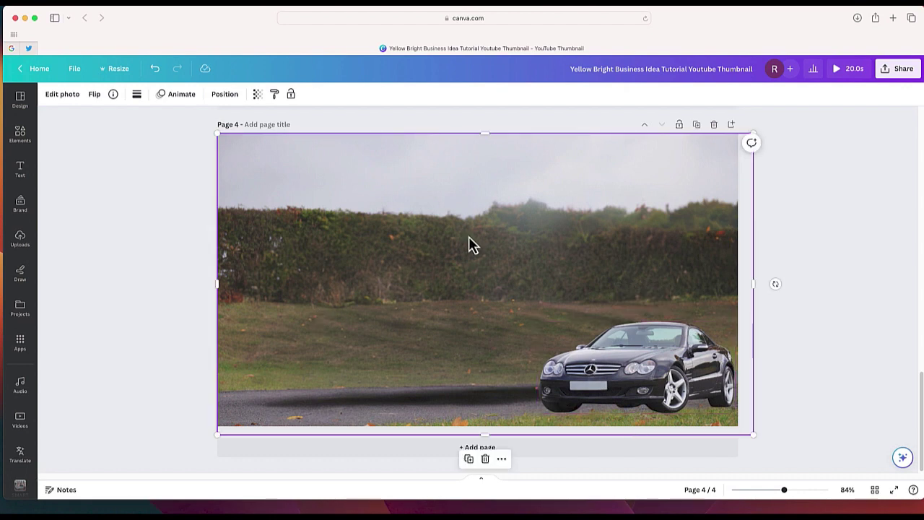
left_click(19, 145)
left_click(148, 209)
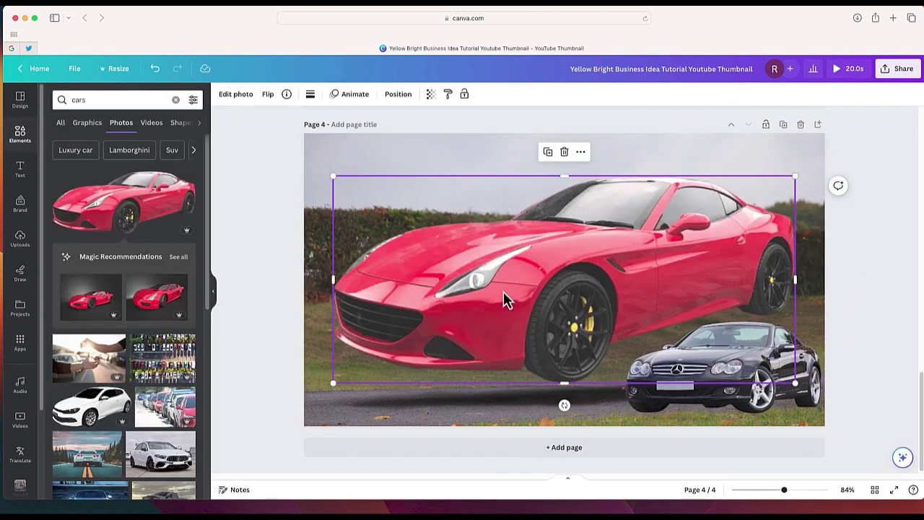
left_click_drag(350, 377, 429, 377)
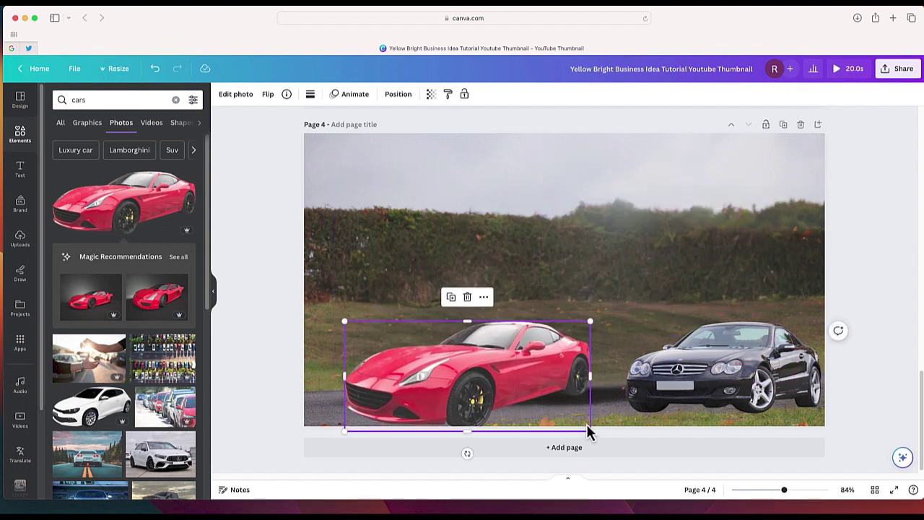
left_click_drag(590, 437, 541, 409)
left_click_drag(478, 389, 527, 393)
left_click_drag(492, 442, 483, 443)
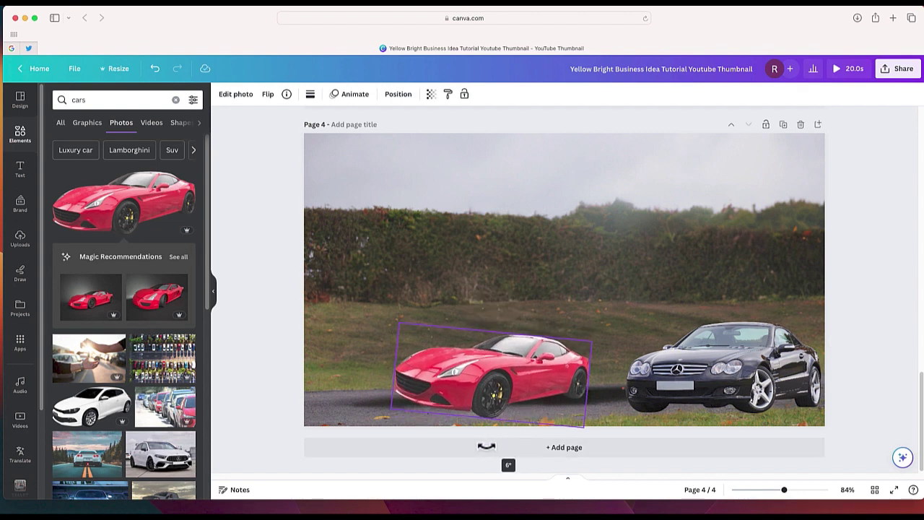
left_click_drag(469, 397, 413, 405)
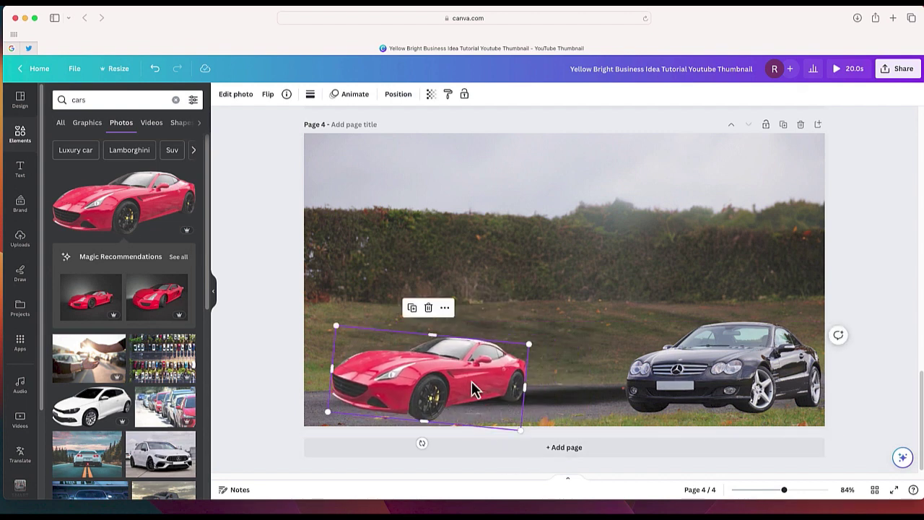
left_click_drag(421, 442, 423, 439)
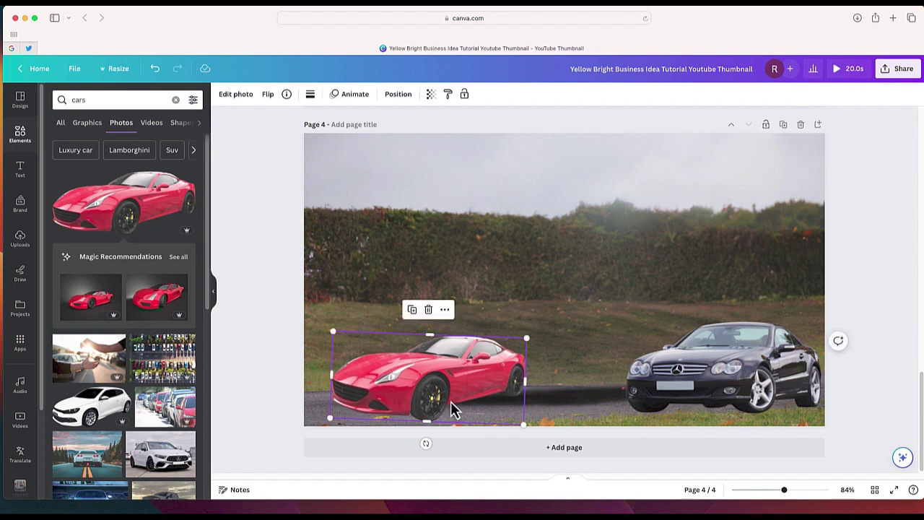
left_click_drag(450, 401, 466, 400)
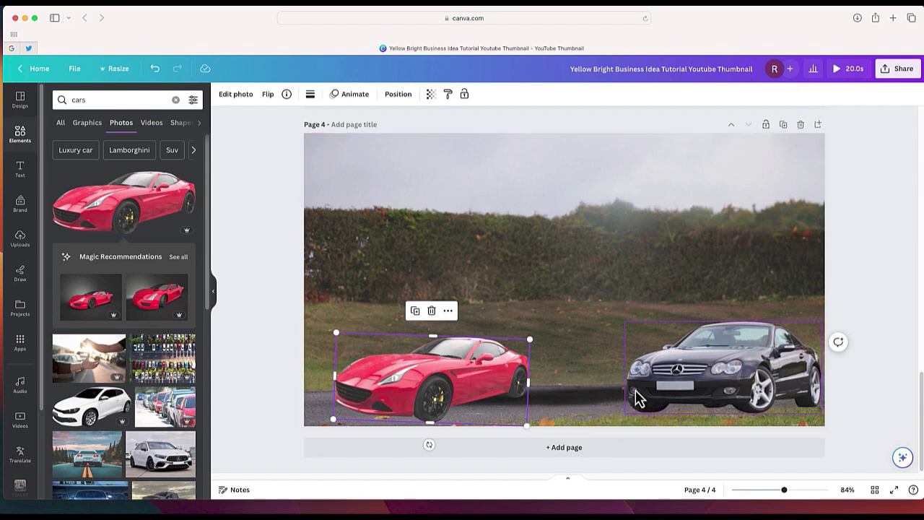
Shrink the black car and place it at the lower right
left_click(679, 382)
left_click_drag(680, 383, 504, 312)
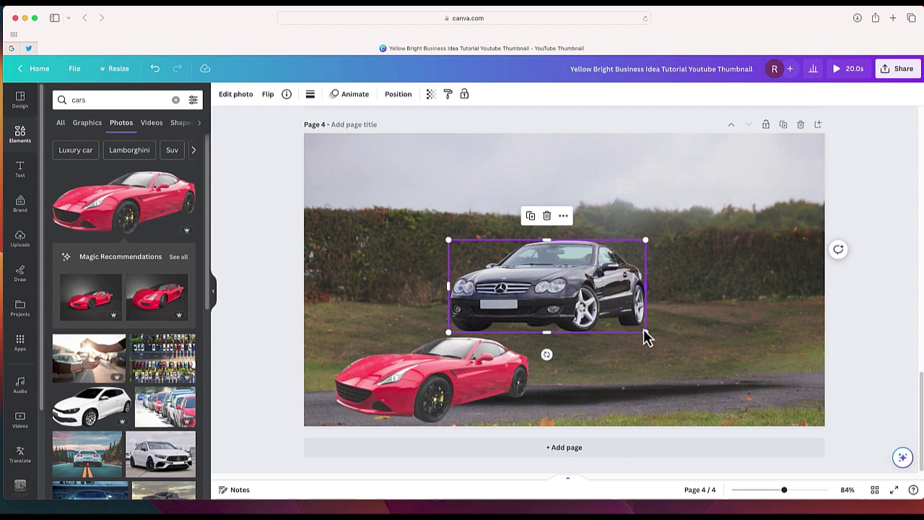
left_click_drag(651, 344, 625, 320)
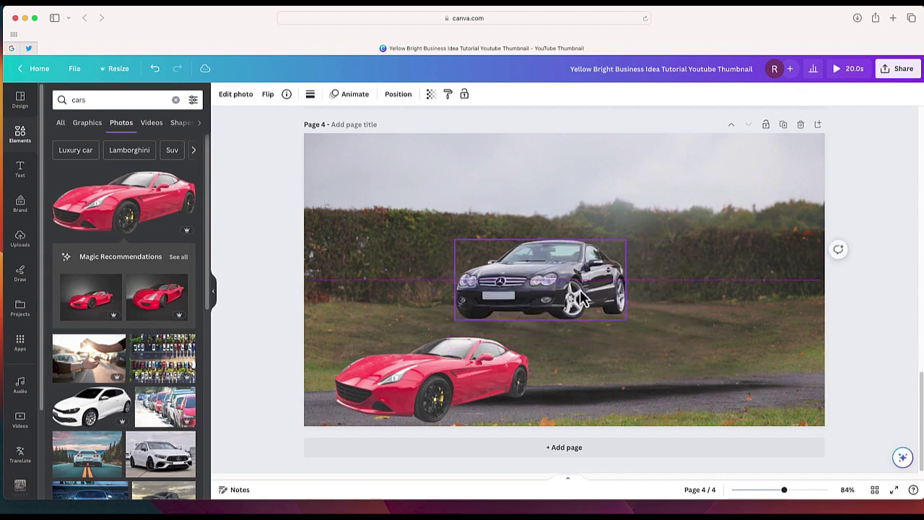
left_click_drag(578, 299, 705, 383)
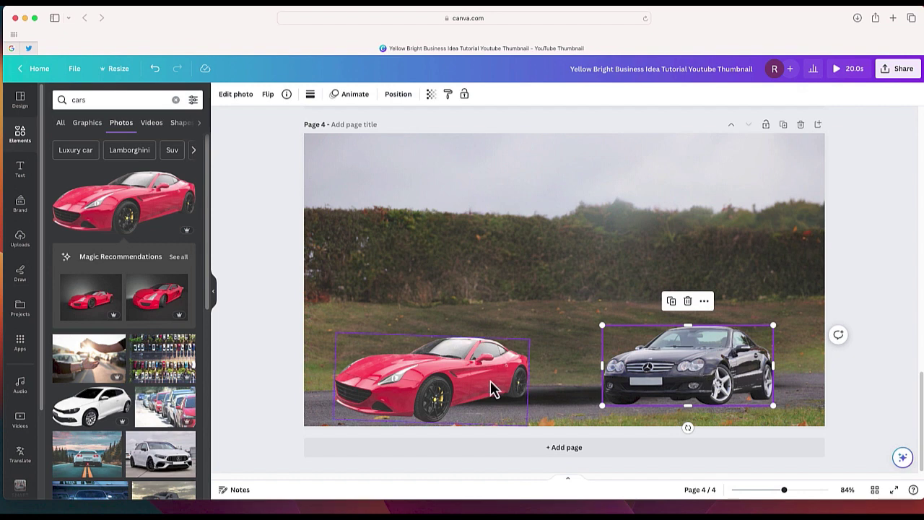
Delete the black car, the red car and page 4's background photo
key("Delete")
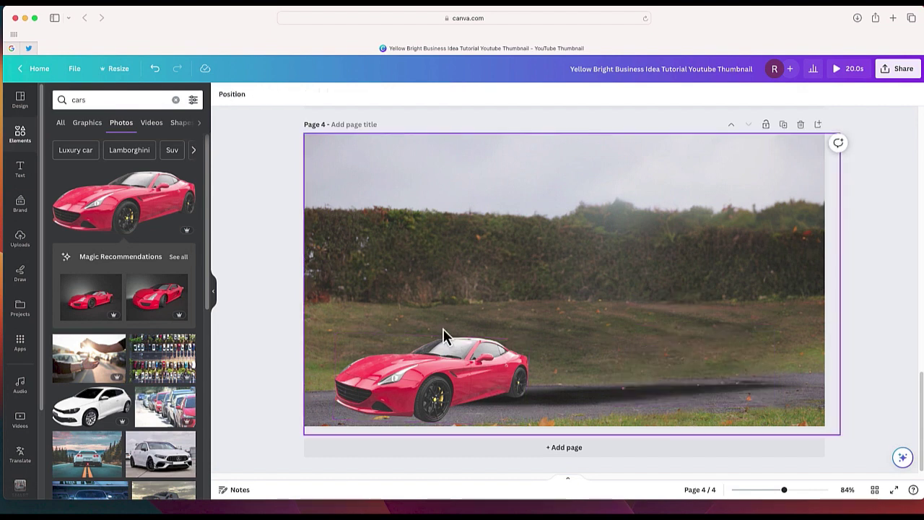
left_click(453, 352)
key("Delete")
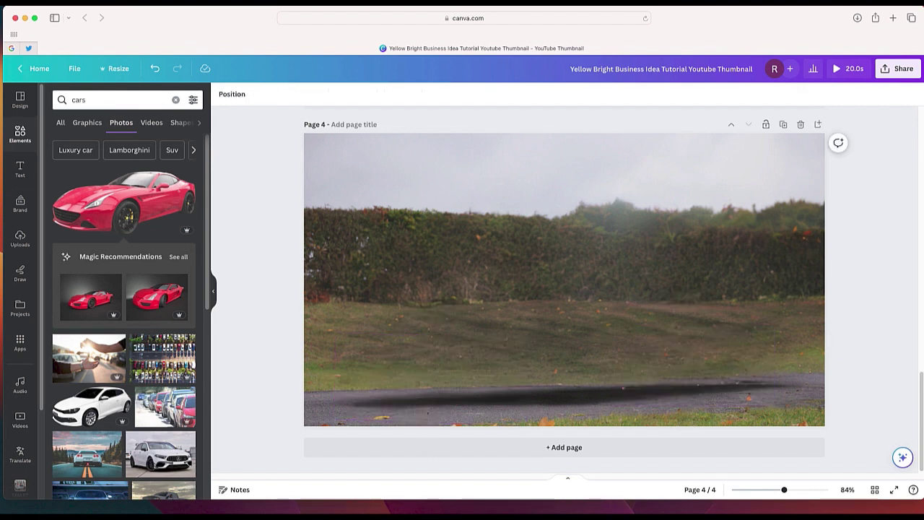
left_click(412, 244)
key("Delete")
scroll(413, 288, "up", 5)
Magic Grab the man from page 3's left photo, shrink him and move him to its lower right
left_click(383, 306)
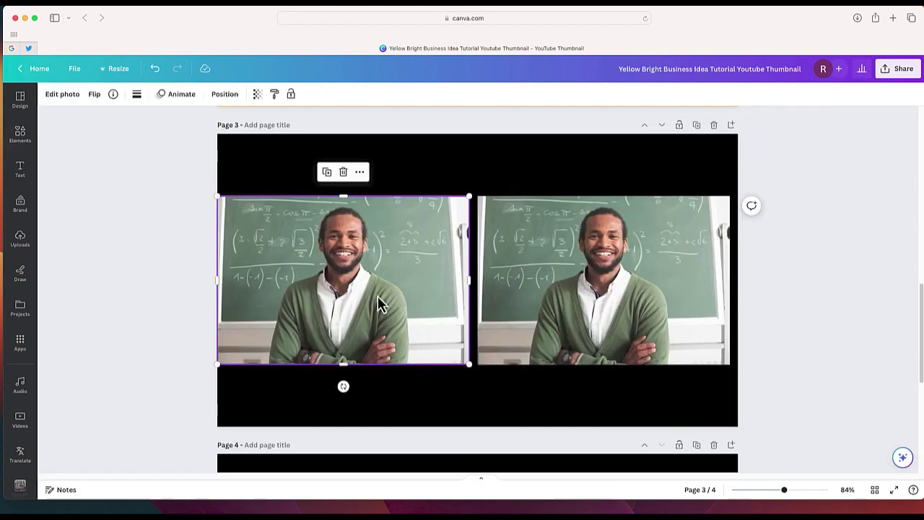
left_click(62, 95)
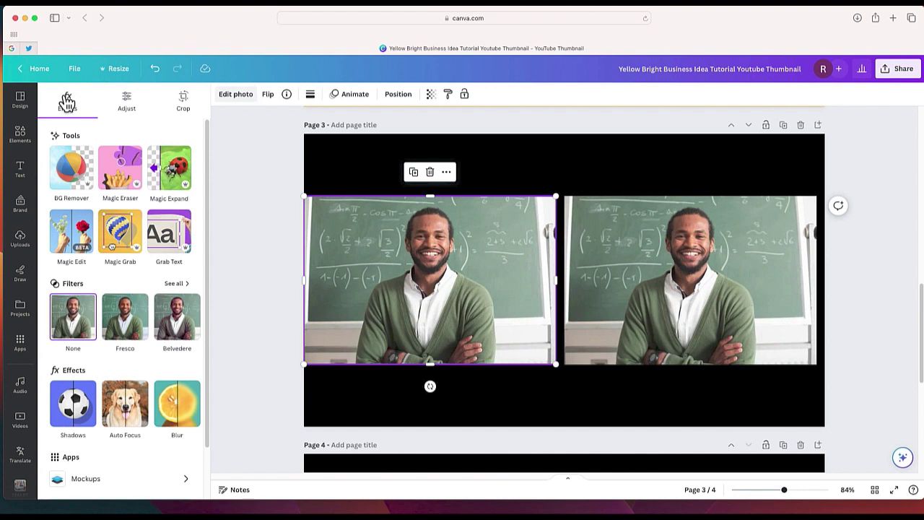
left_click(119, 239)
left_click_drag(336, 312, 397, 311)
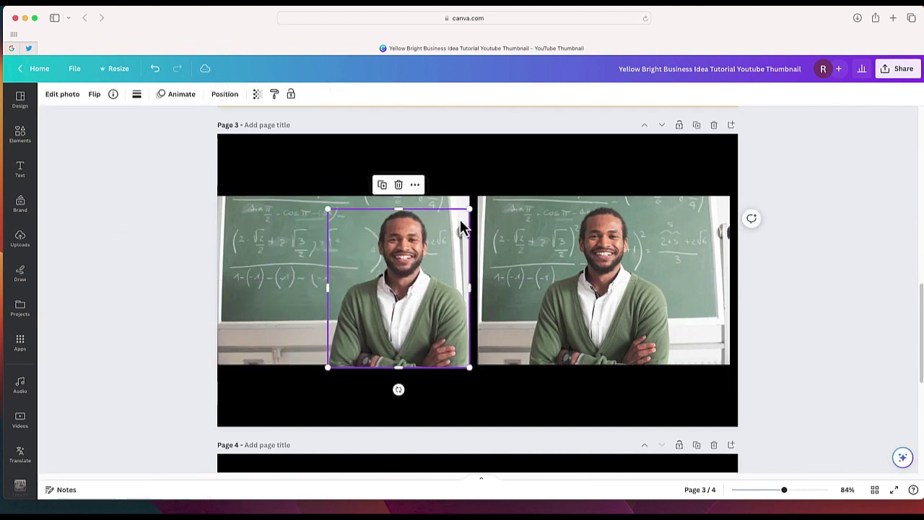
left_click_drag(469, 210, 419, 281)
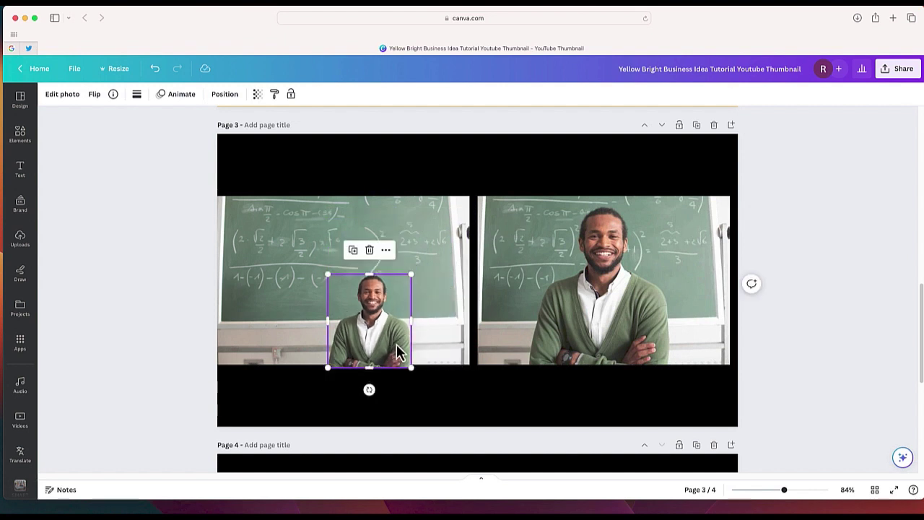
left_click_drag(398, 351, 446, 348)
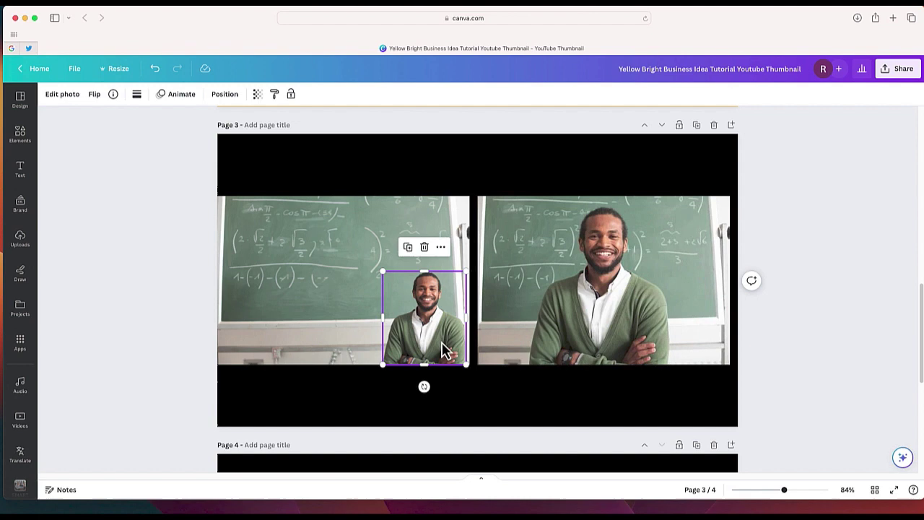
Magic Grab the black car from page 4's right photo, shrink it, then delete it
scroll(443, 349, "down", 5)
left_click(548, 377)
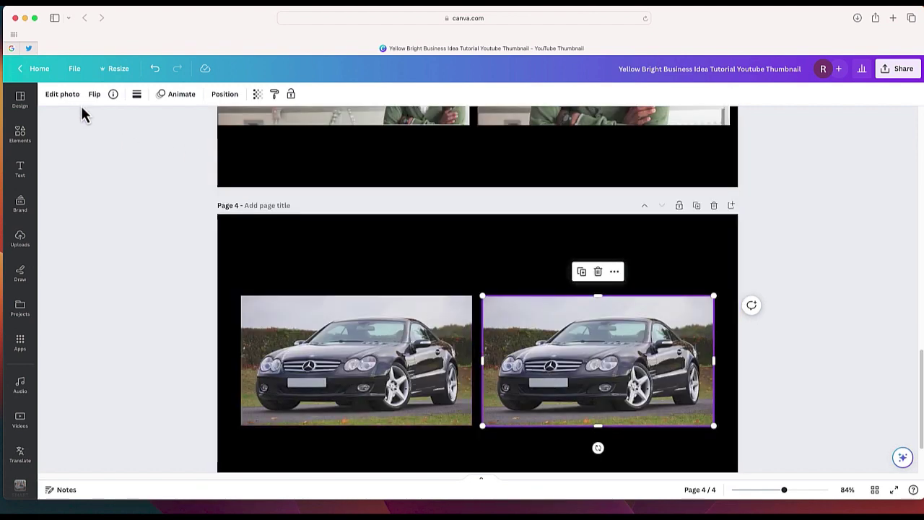
left_click(64, 95)
left_click(130, 246)
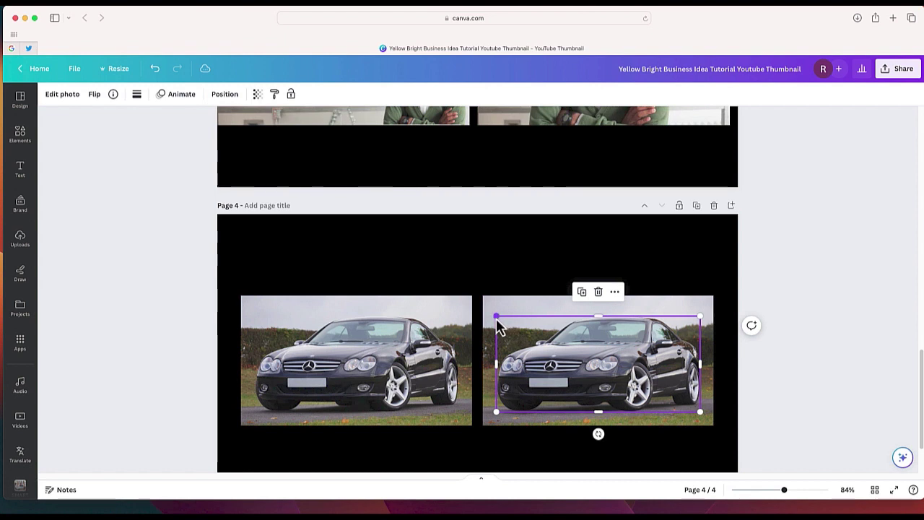
left_click_drag(496, 317, 582, 383)
key("Delete")
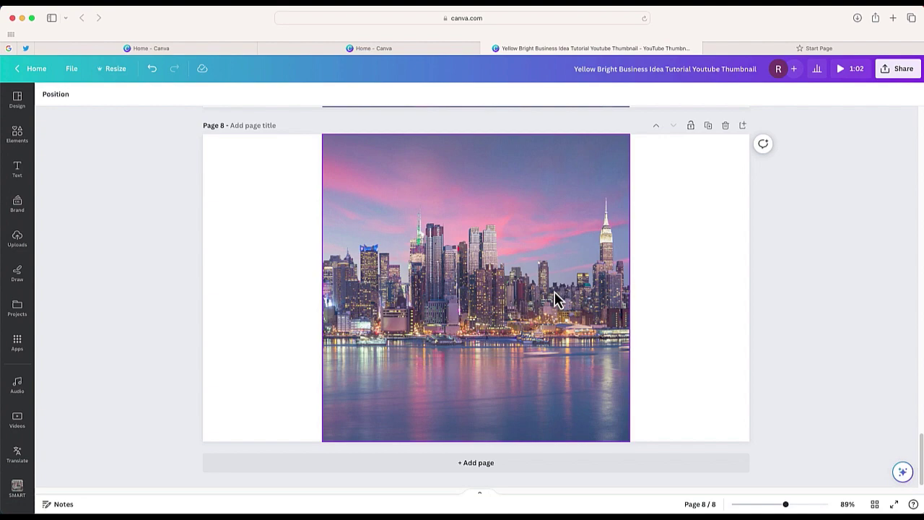
Magic Expand the city skyline photo to Whole Page and generate the results
left_click(511, 235)
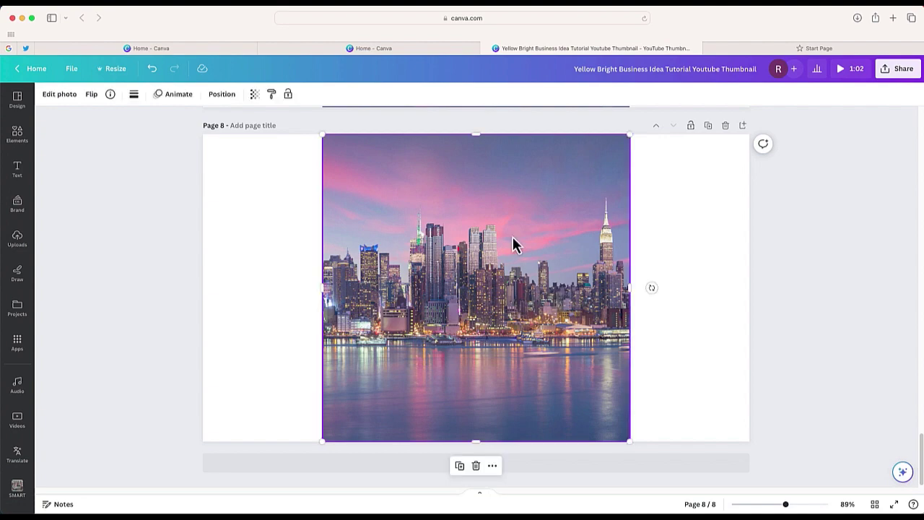
left_click(59, 95)
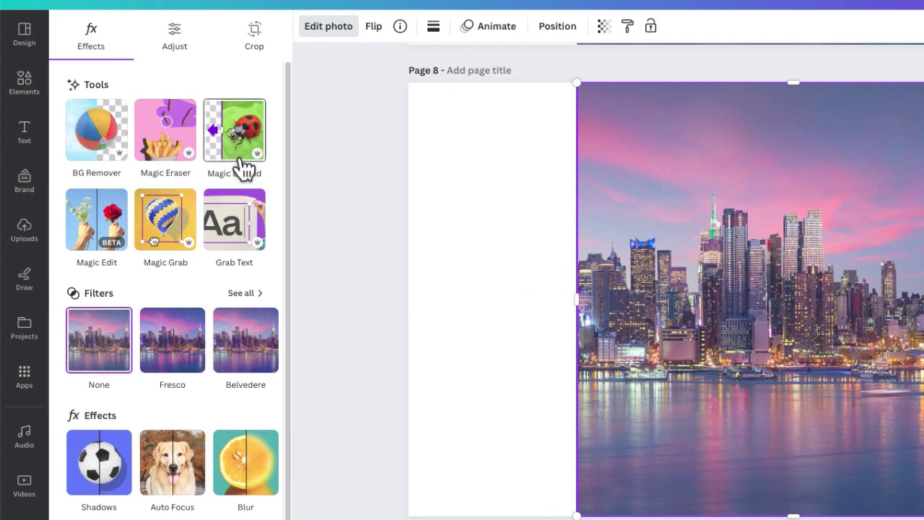
left_click(243, 168)
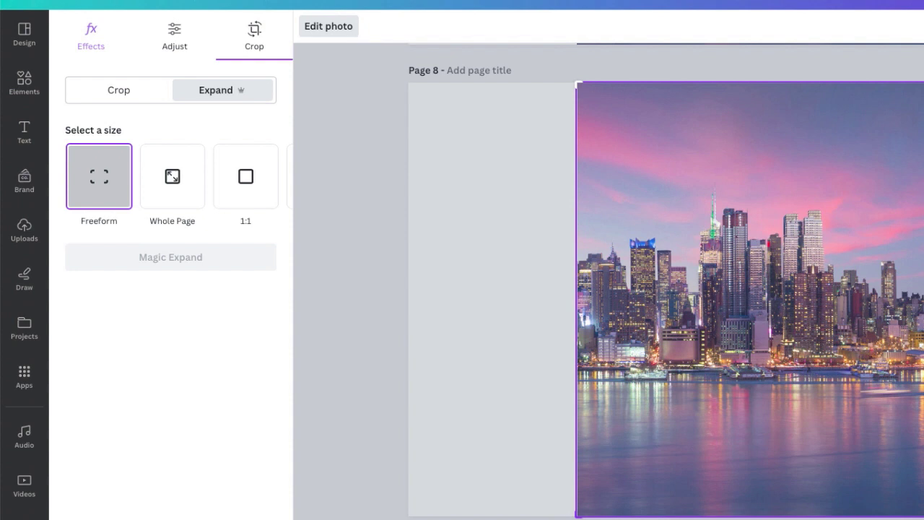
mouse_move(577, 517)
left_mouse_down()
mouse_move(547, 517)
mouse_move(577, 515)
left_mouse_up()
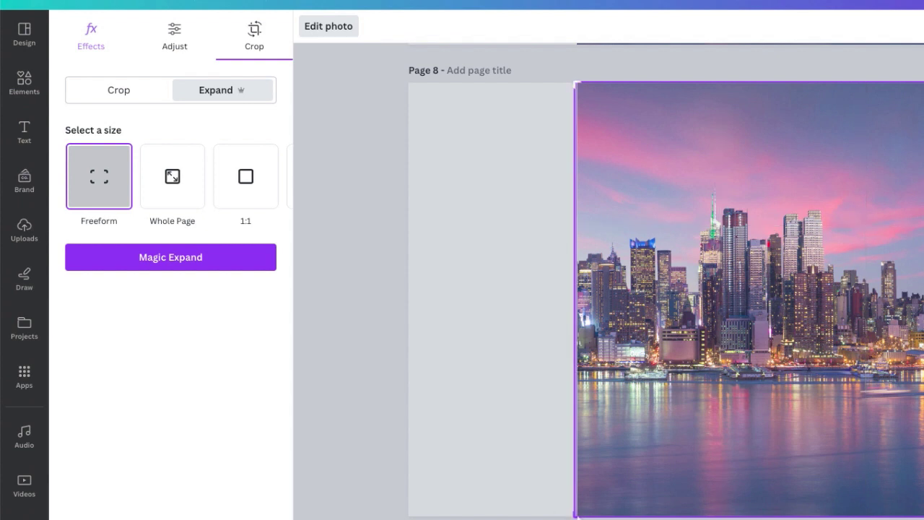
left_click(179, 183)
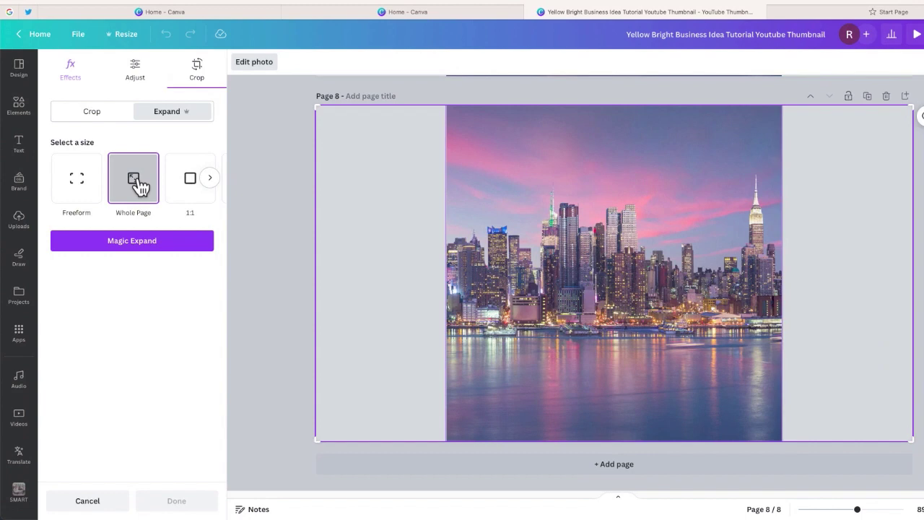
left_click(157, 242)
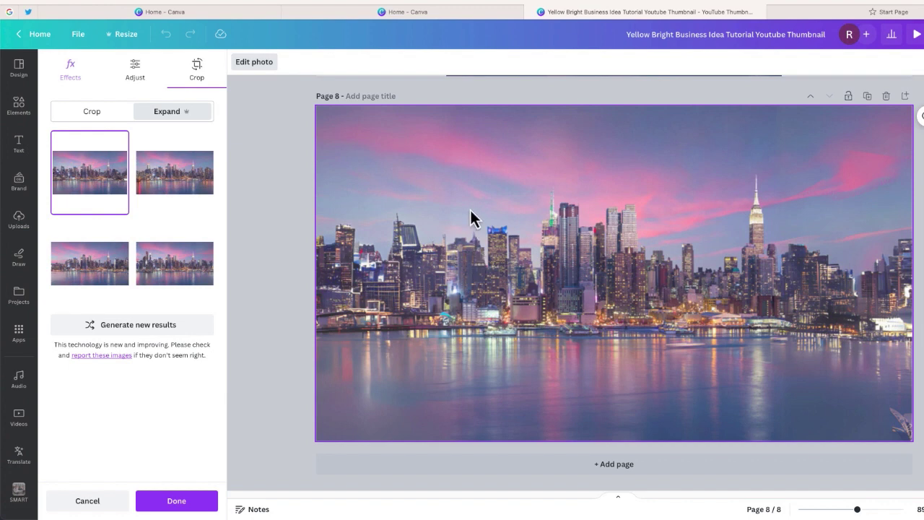
Preview the second, third and fourth Magic Expand variants, then return to the first
left_click(193, 177)
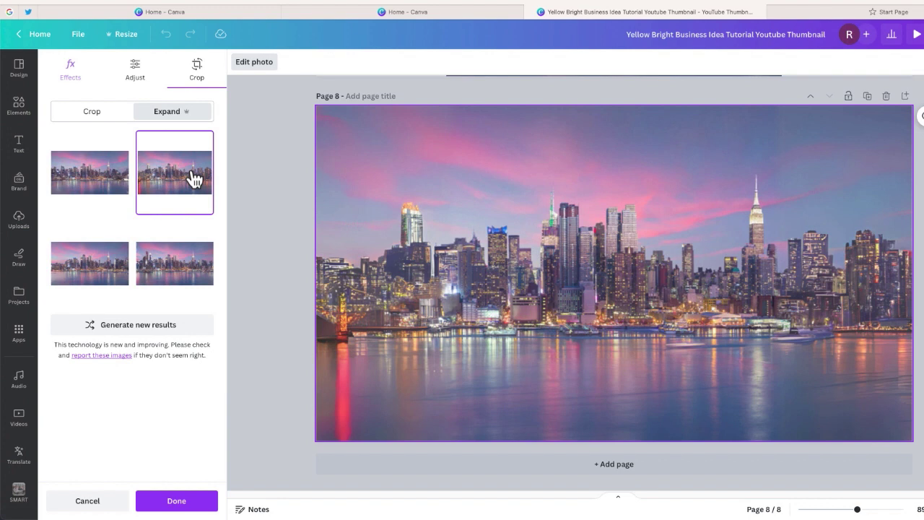
left_click(112, 278)
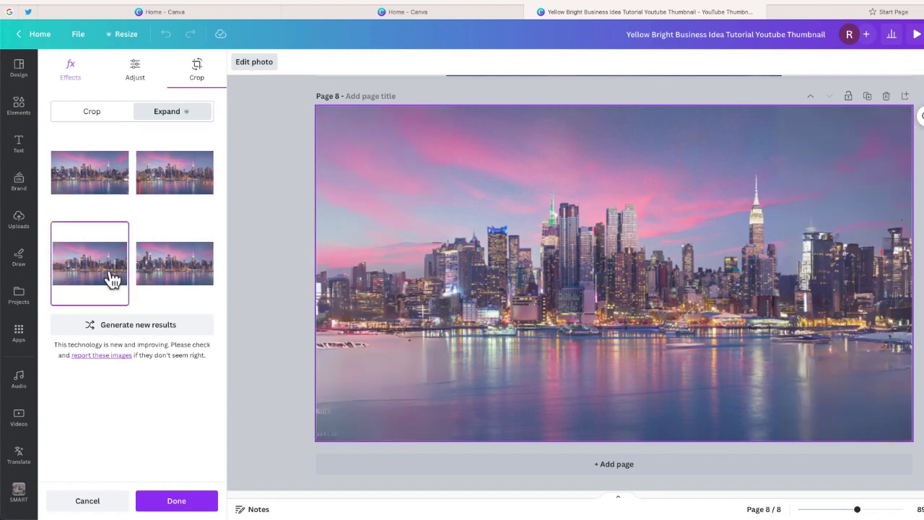
left_click(205, 279)
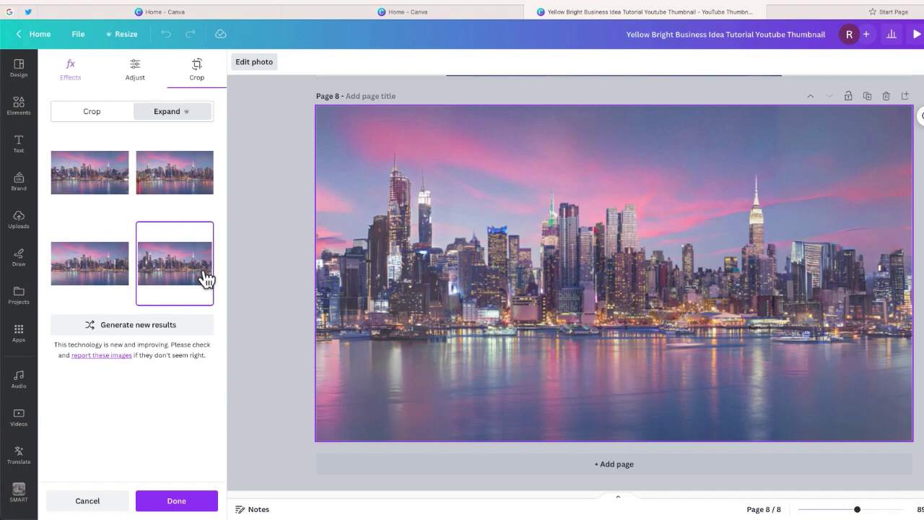
left_click(99, 186)
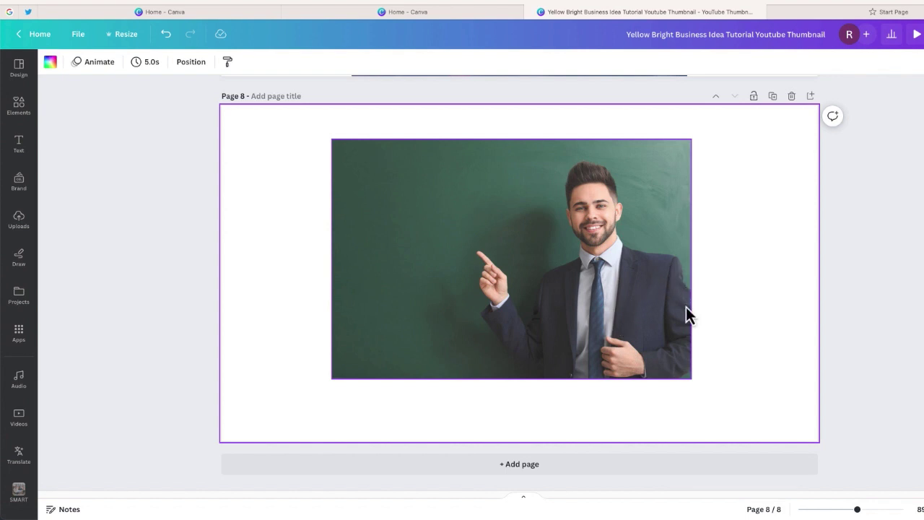
Nudge the chalkboard photo up slightly and Magic Expand it to fill the whole page
left_click(667, 337)
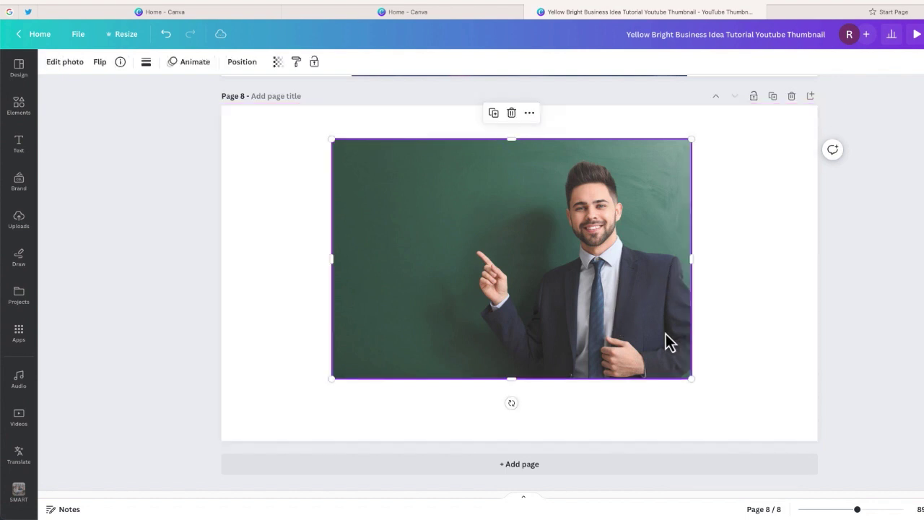
left_click_drag(666, 340, 664, 312)
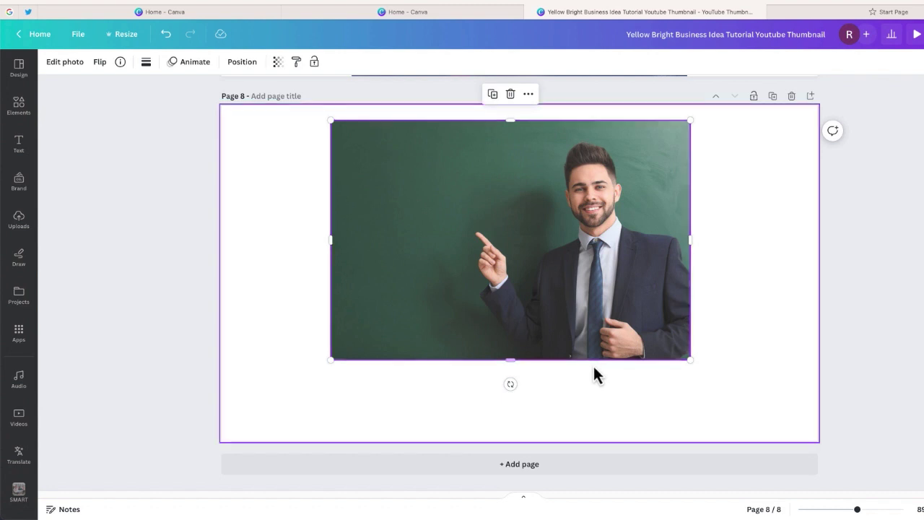
left_click(61, 62)
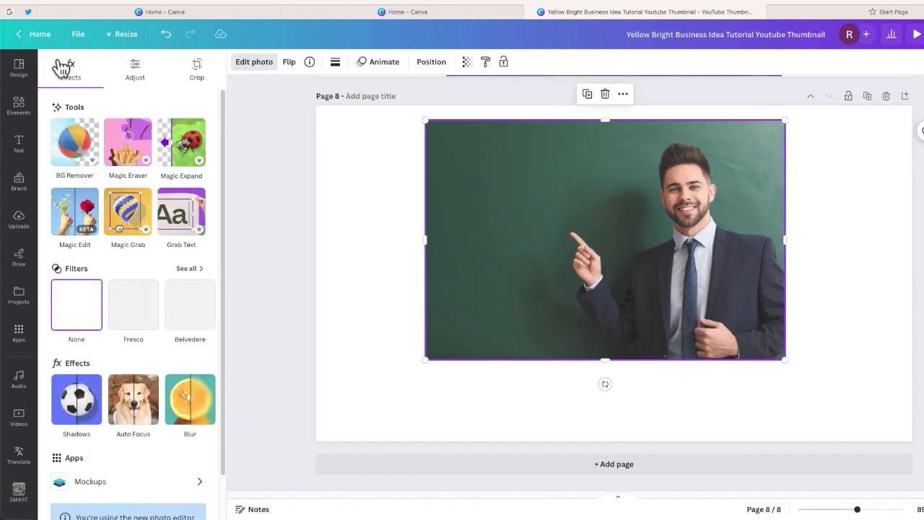
left_click(168, 137)
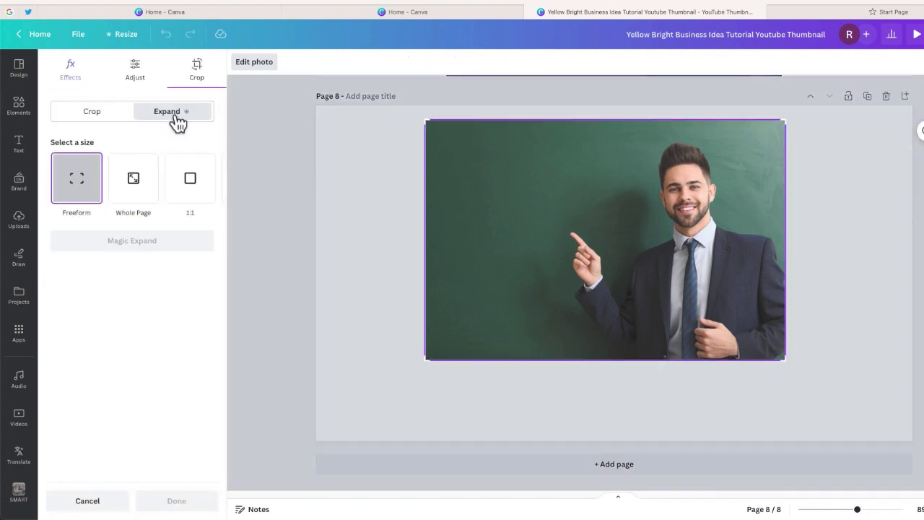
left_click(138, 181)
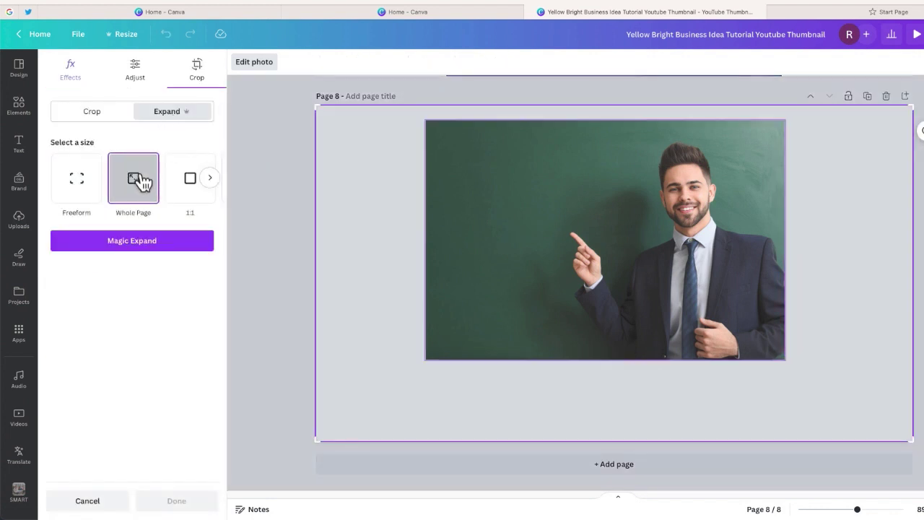
left_click(159, 243)
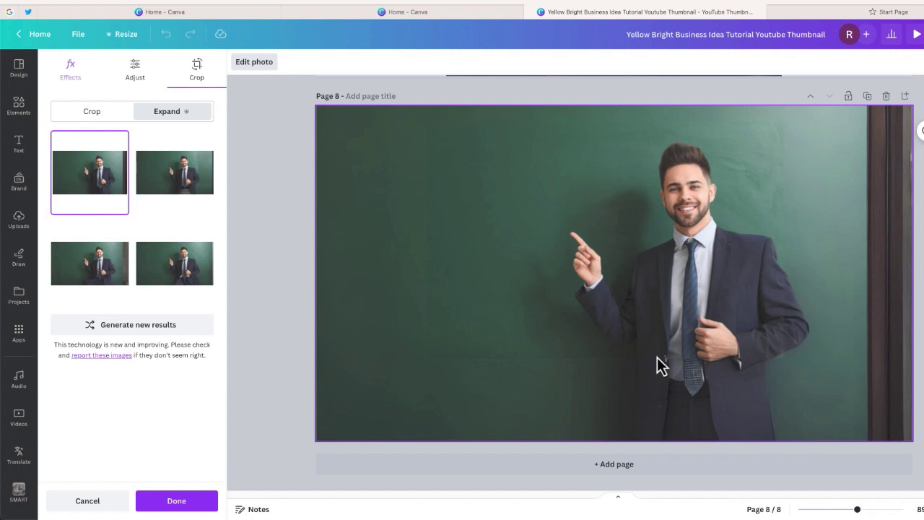
Compare the four Magic Expand results and keep the first, with the door on the right
left_click(165, 187)
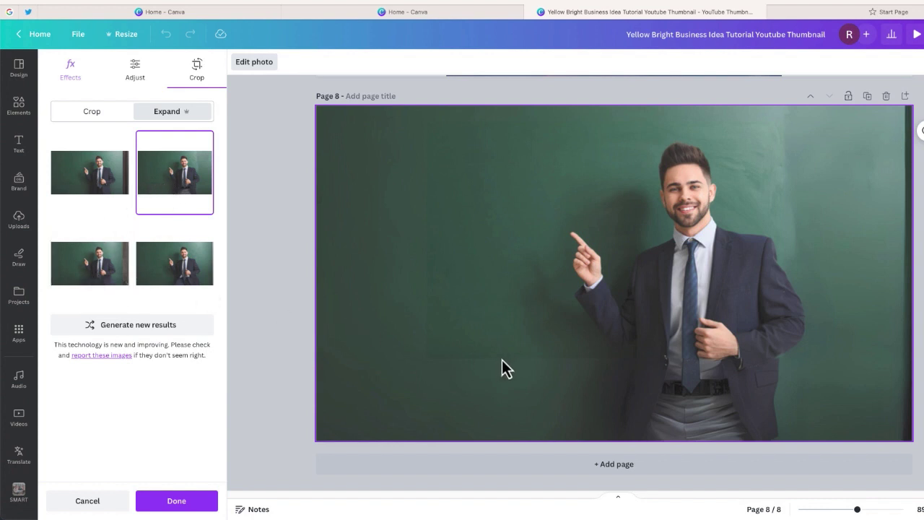
left_click(99, 268)
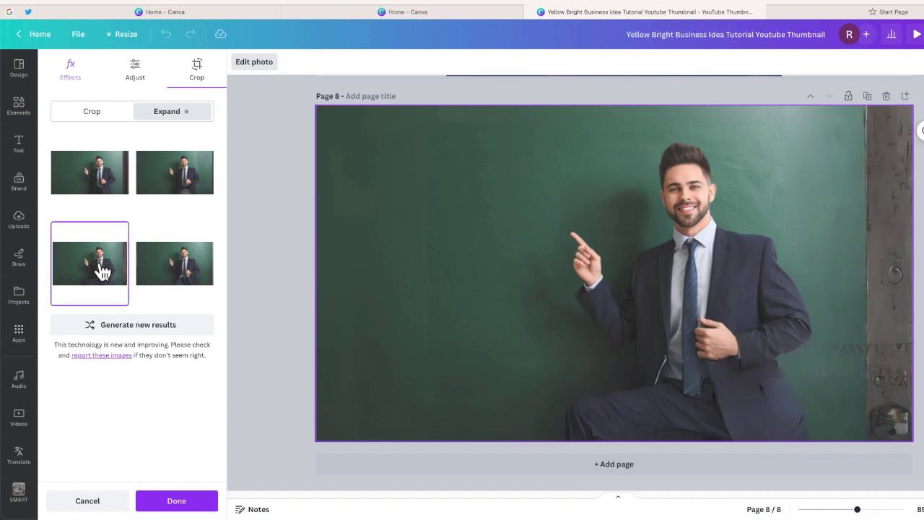
left_click(175, 272)
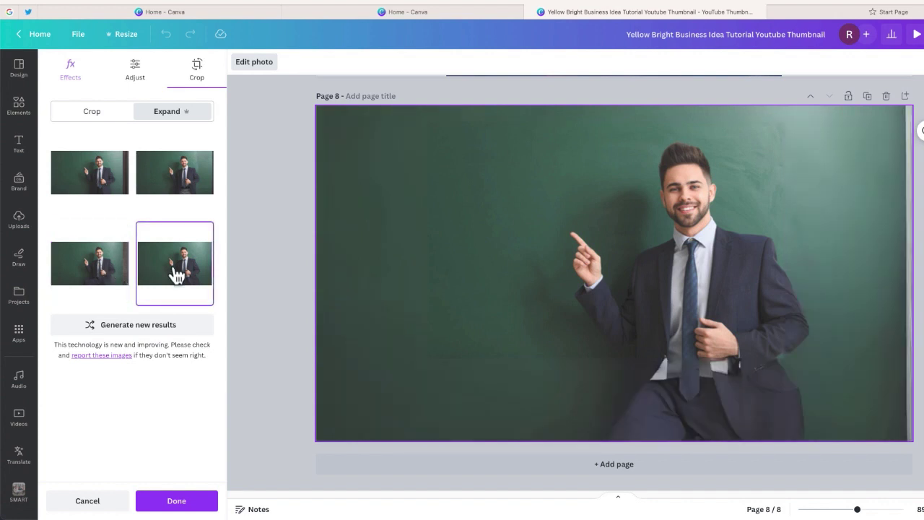
left_click(106, 185)
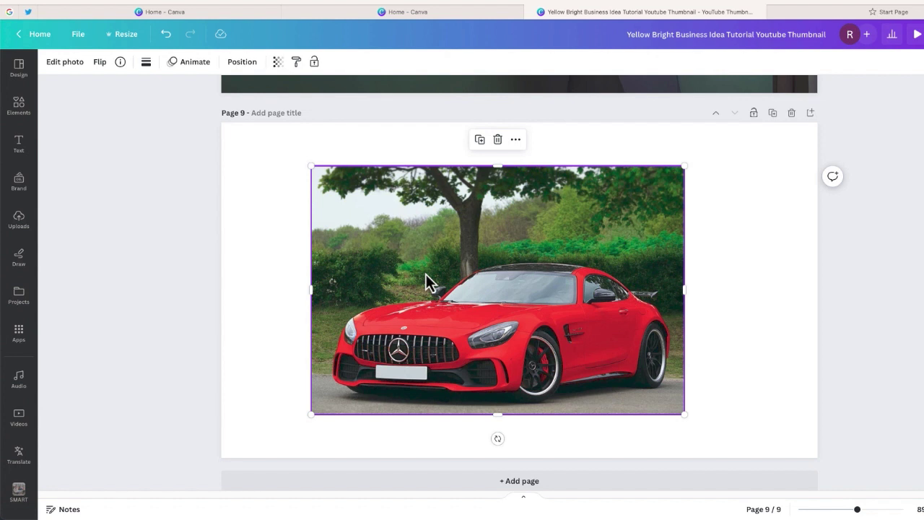
Magic Expand the red car photo to 1:1 and apply the first result, showing more tree and road
left_click(69, 63)
left_click(186, 152)
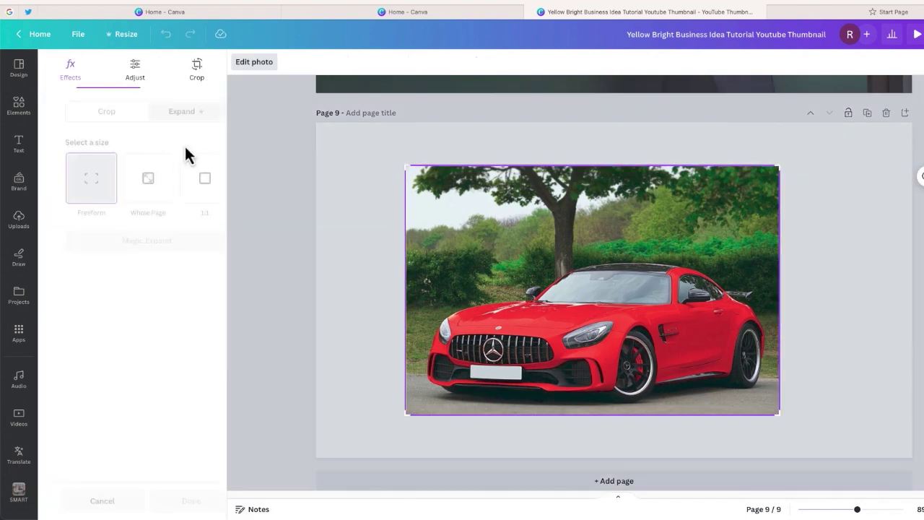
left_click(190, 188)
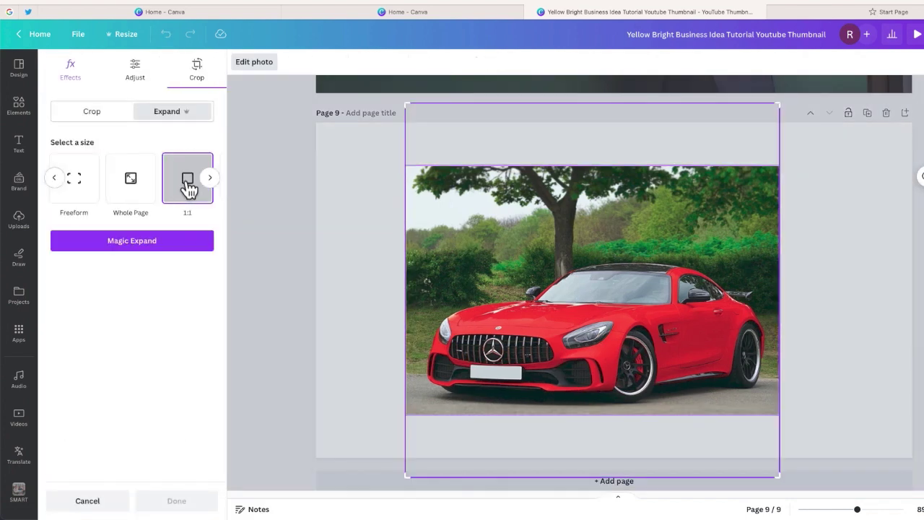
left_click(183, 242)
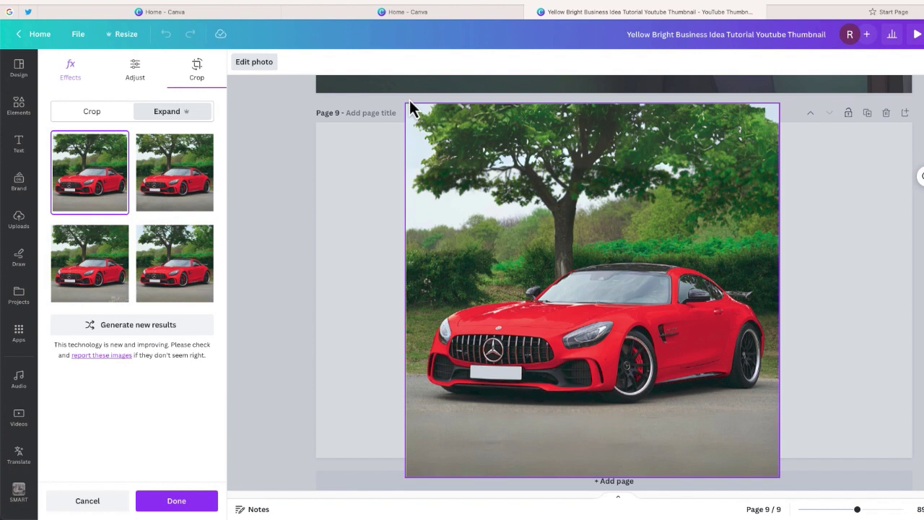
left_click(174, 190)
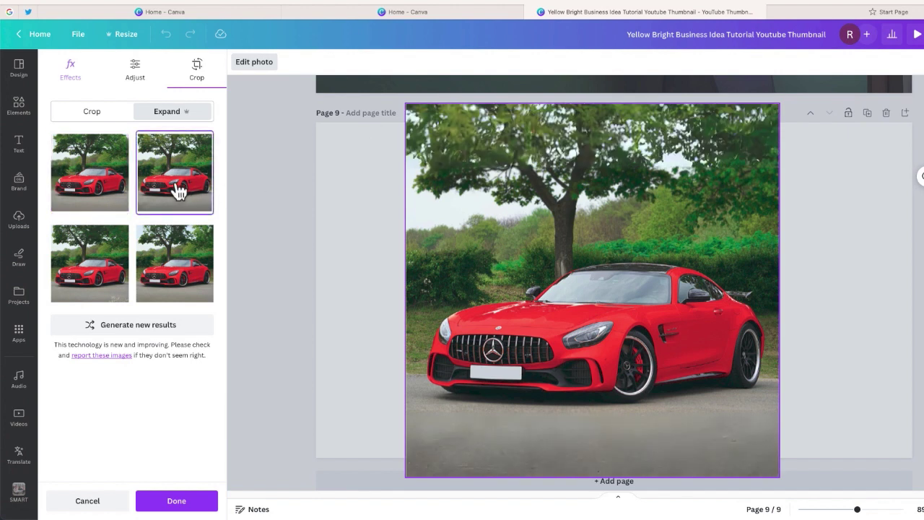
left_click(177, 266)
left_click(78, 264)
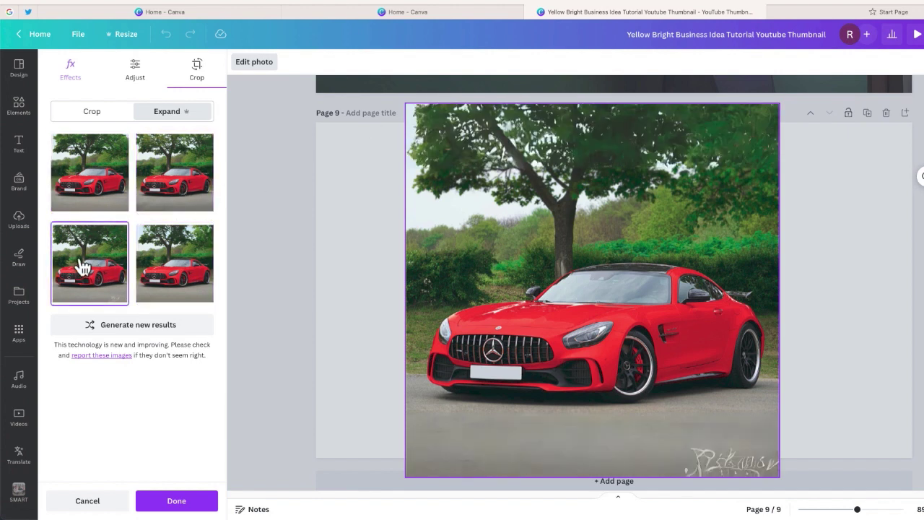
left_click(165, 189)
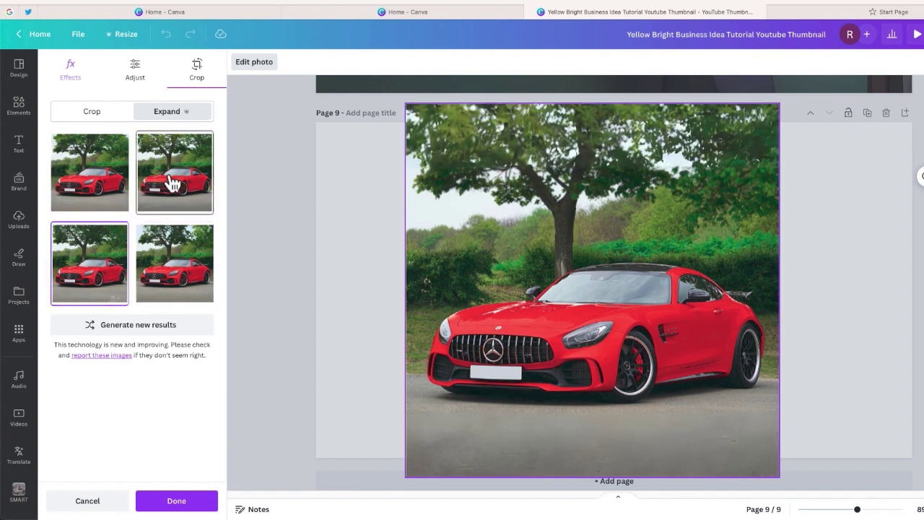
left_click(90, 193)
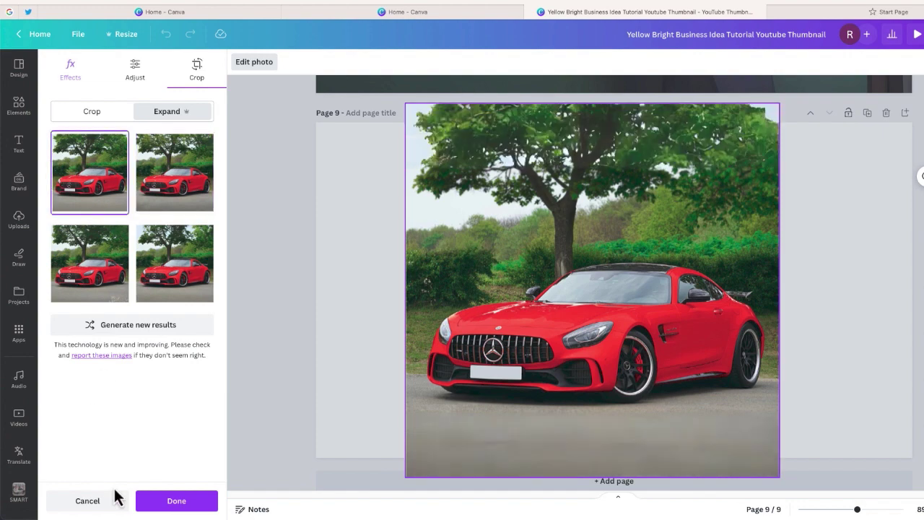
left_click(175, 503)
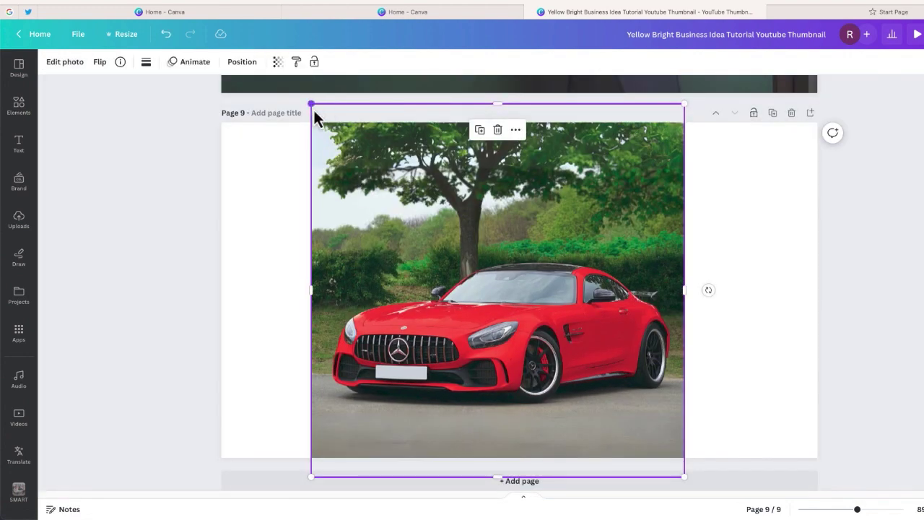
Shrink the square car photo from its corner and centre it on page 9
left_click_drag(312, 108, 378, 171)
left_click_drag(455, 264, 423, 230)
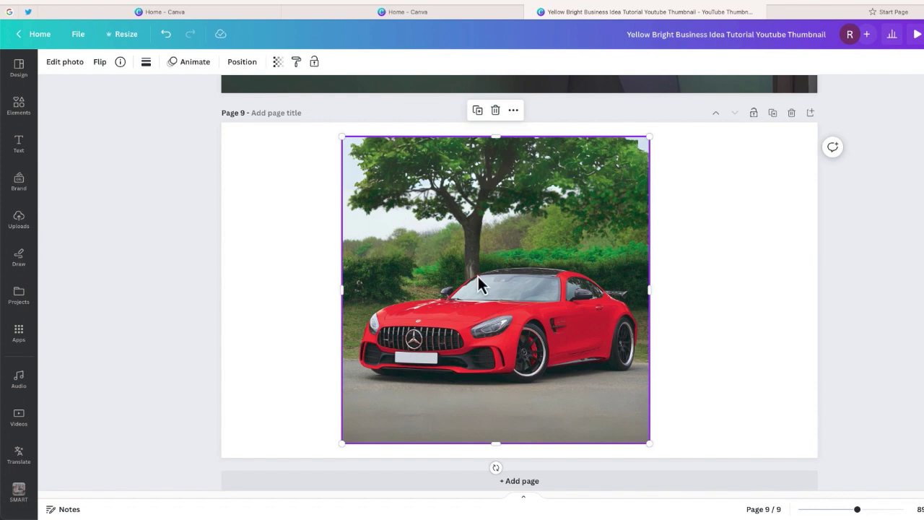
left_click_drag(477, 274, 611, 270)
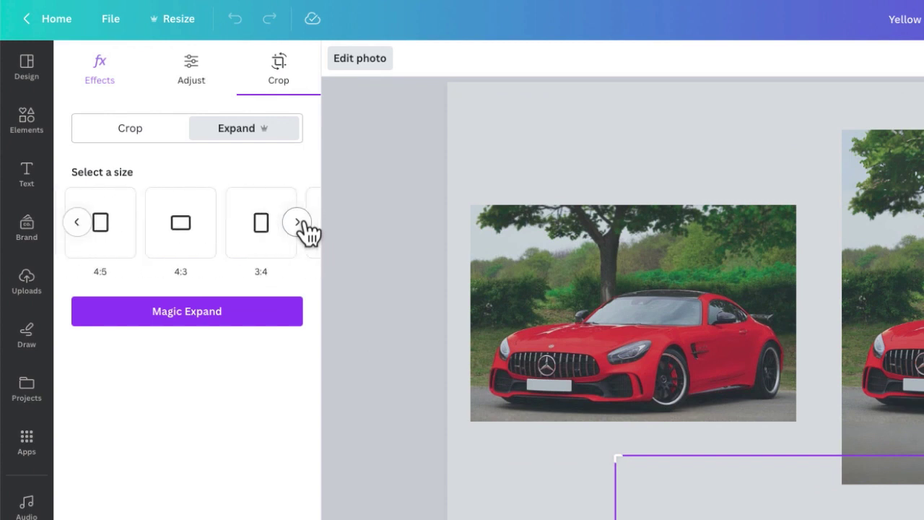
Browse the further Expand aspect ratio sizes, then return to the earlier ones
left_click(297, 224)
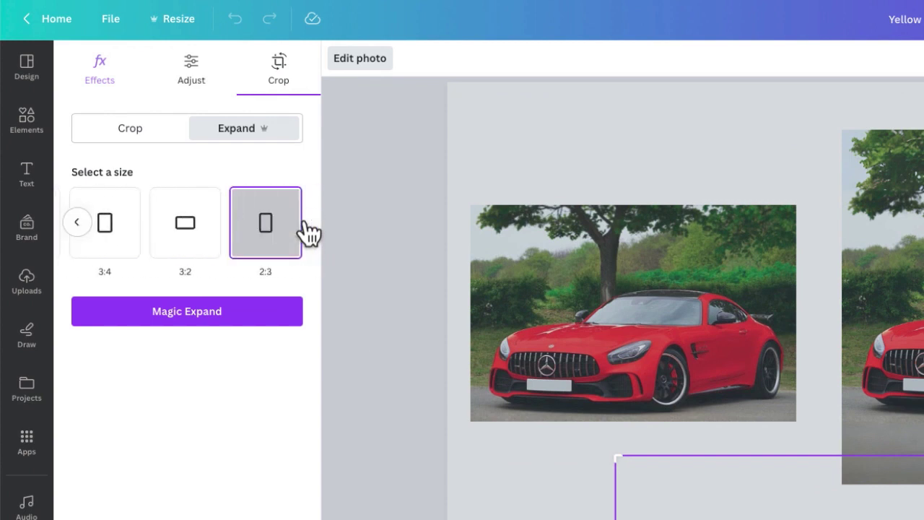
left_click(79, 223)
left_click(79, 222)
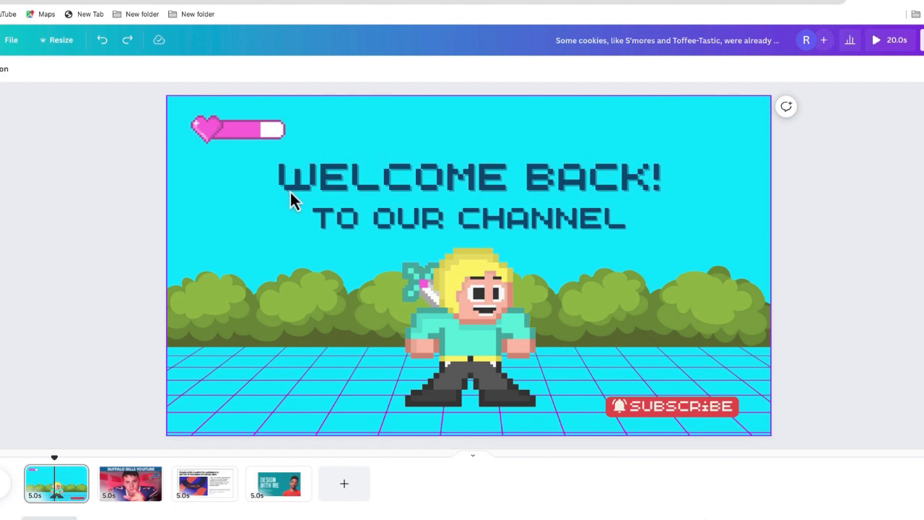
Run Grab Text on the pixel-art thumbnail image to extract its baked-in title
left_click(344, 184)
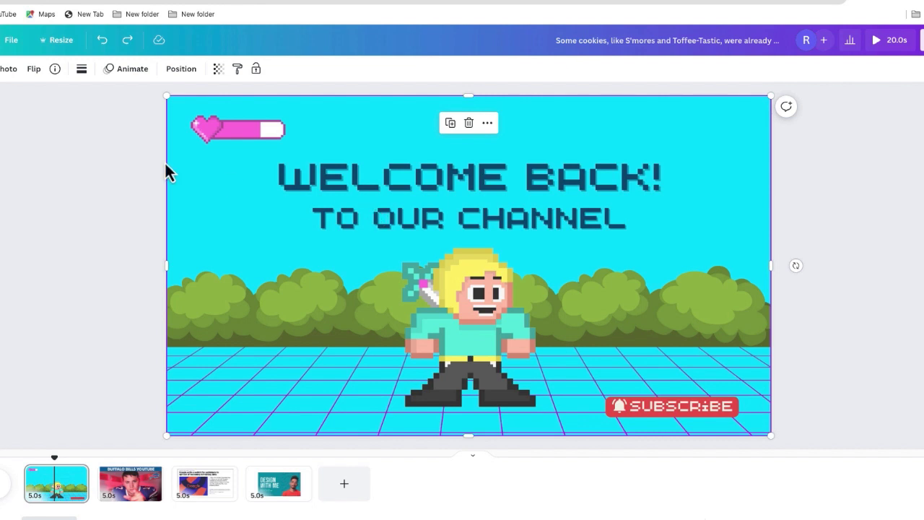
left_click(6, 70)
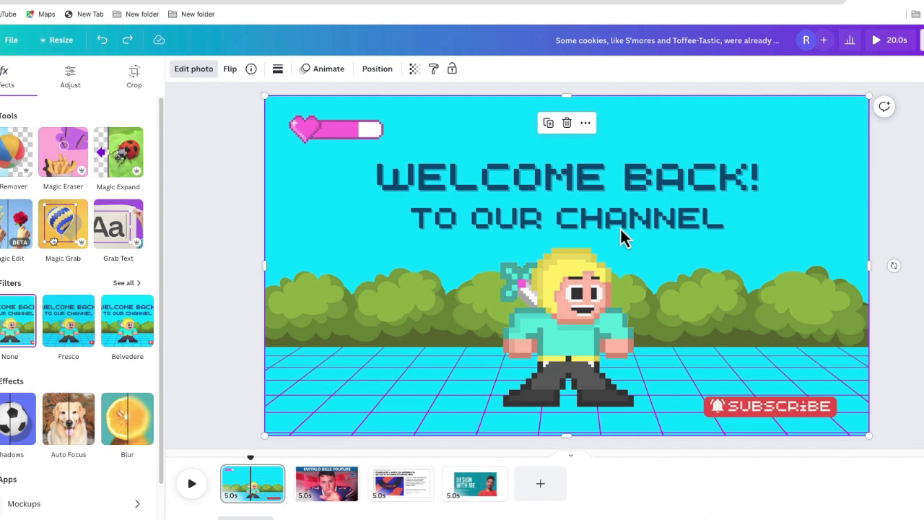
left_click(120, 230)
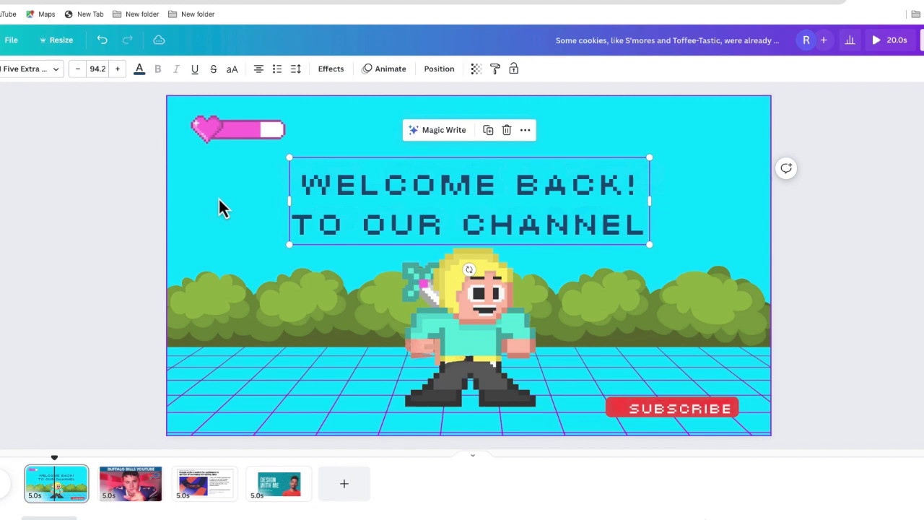
Move the extracted WELCOME BACK title box back to the top of the thumbnail and select its text
left_click_drag(354, 189, 332, 279)
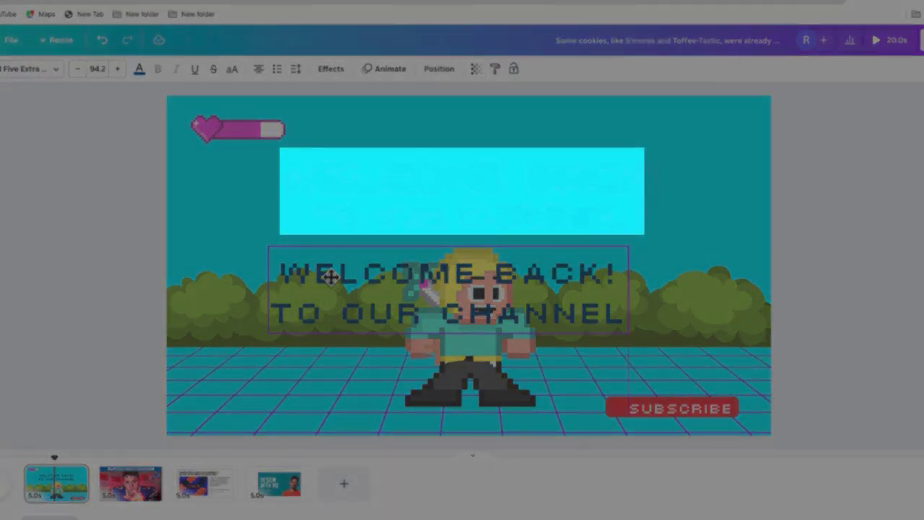
left_click_drag(330, 277, 343, 181)
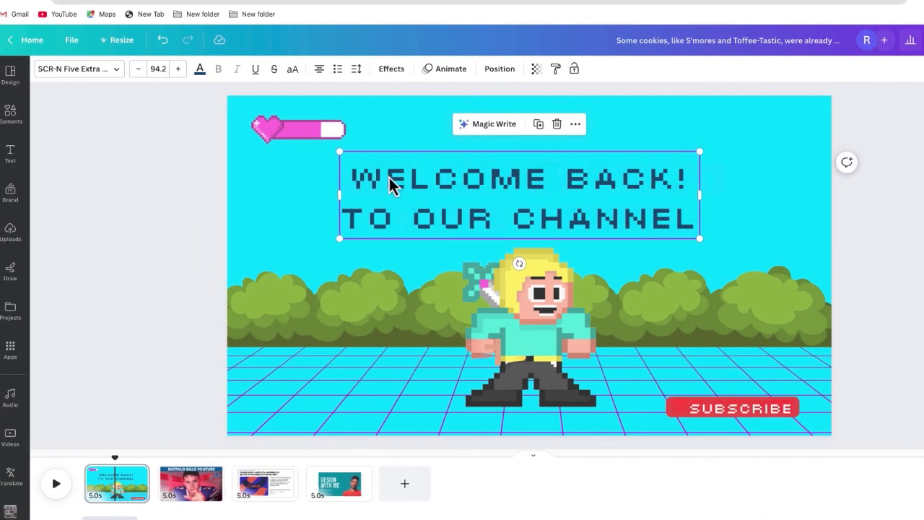
double_click(392, 184)
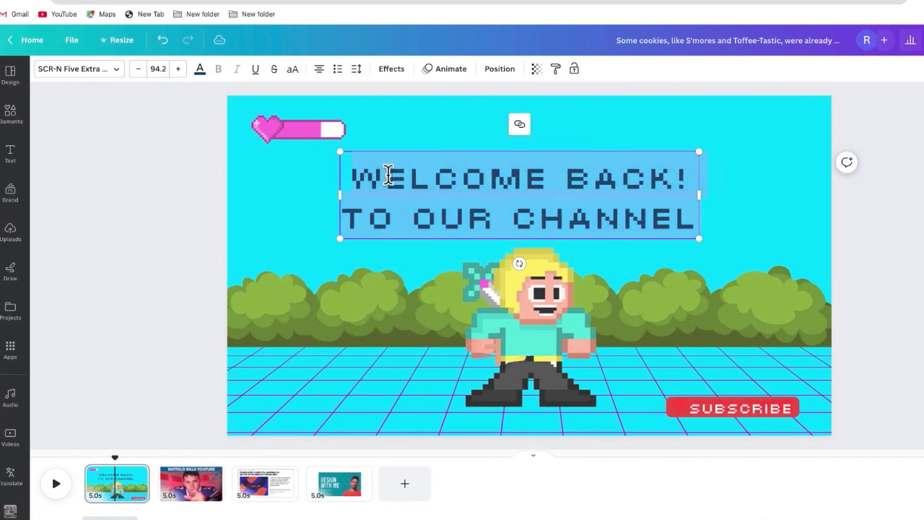
Change the WELCOME BACK title to Bebas Neue Cyrillic and raise its size to 103
left_click(117, 72)
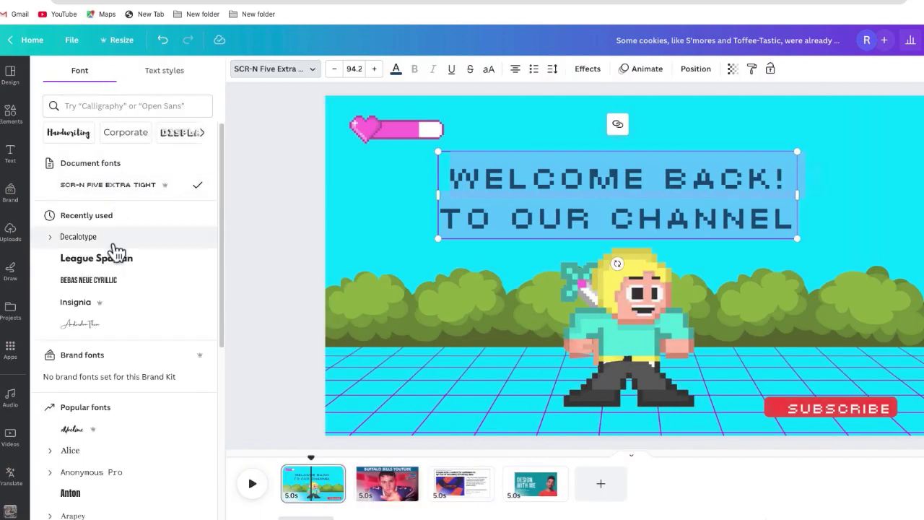
left_click(112, 283)
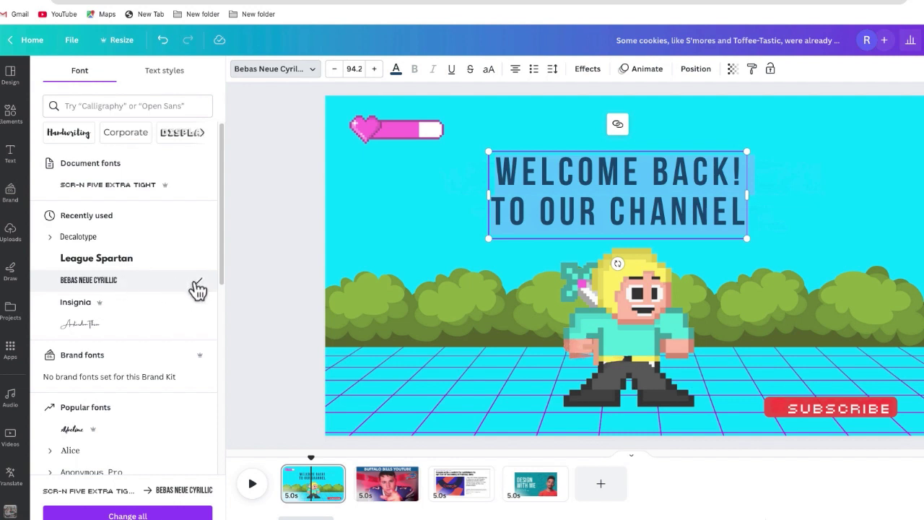
left_click(374, 69)
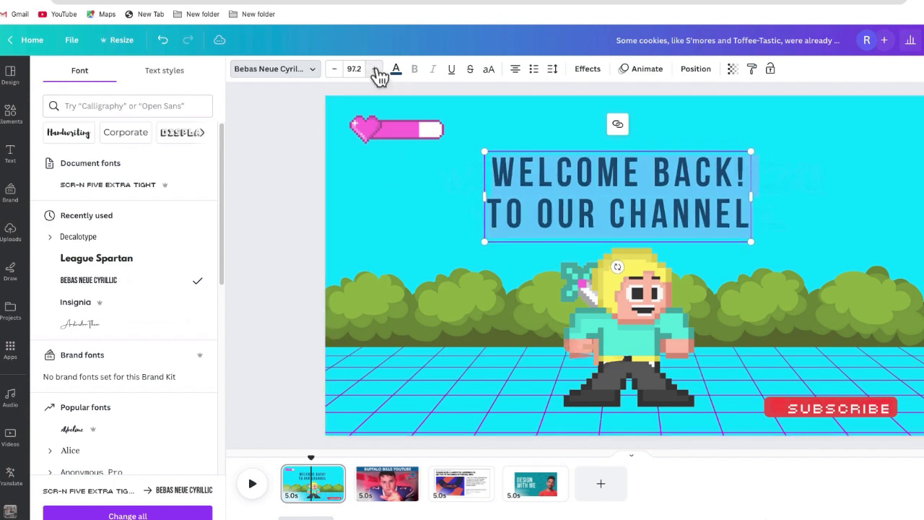
left_click(374, 69)
left_click(374, 68)
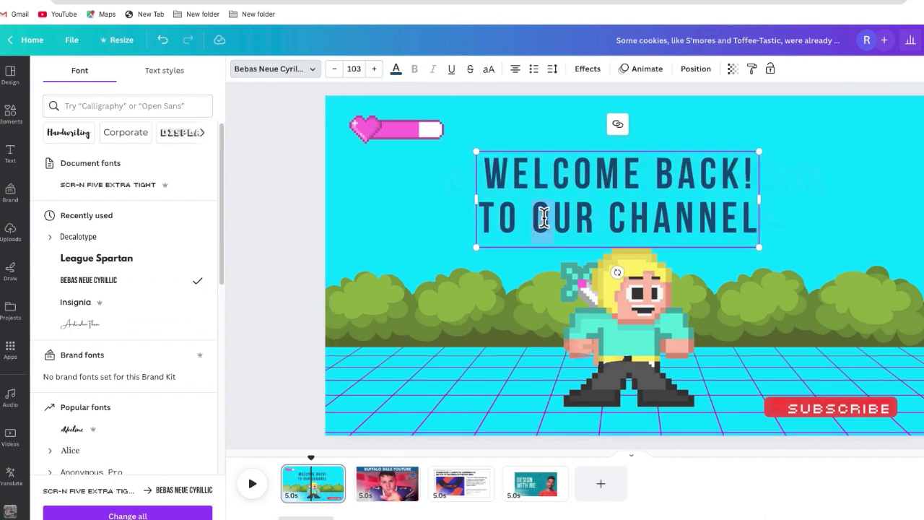
key("Escape")
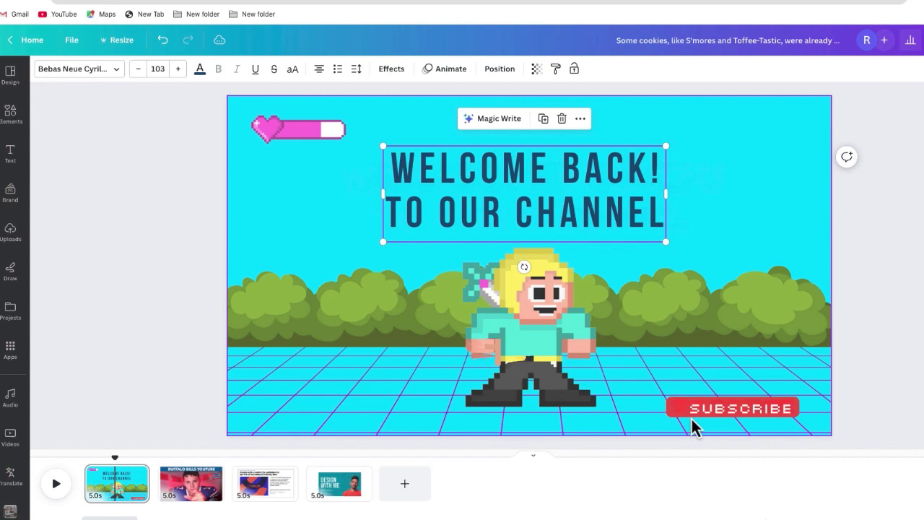
Set the SUBSCRIBE label's font to Bebas Neue Cyrillic
left_click(699, 413)
double_click(699, 415)
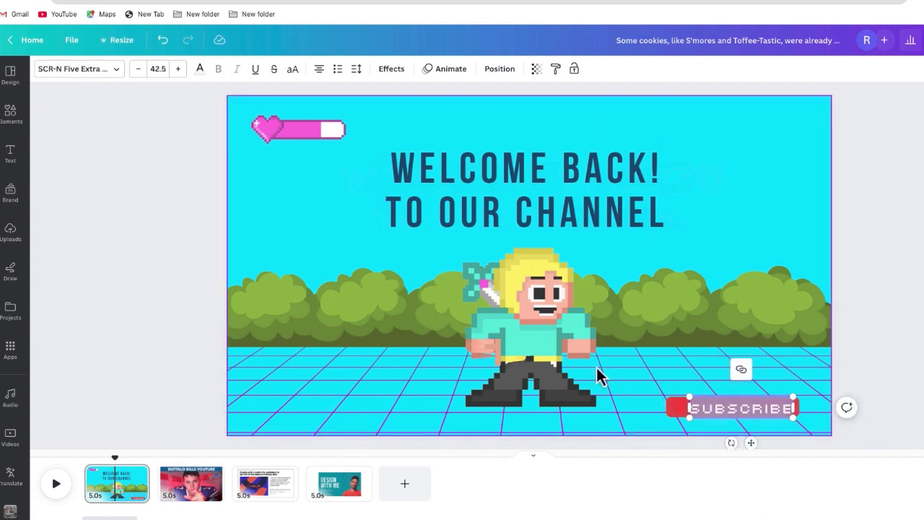
left_click(115, 70)
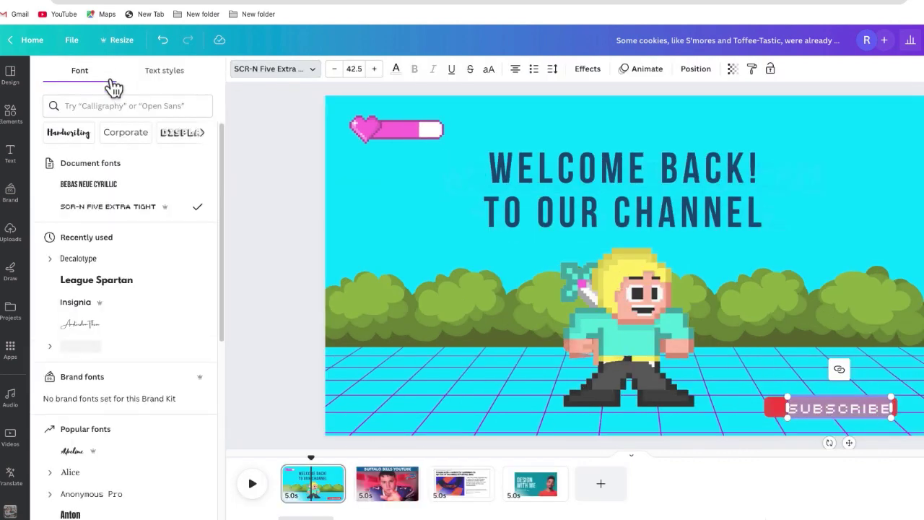
left_click(108, 187)
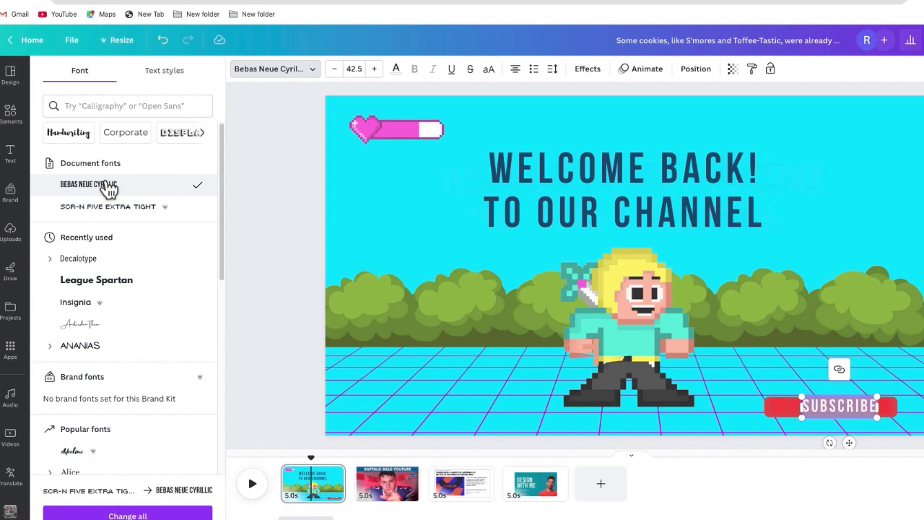
left_click(769, 377)
Change the title's second line from TO OUR CHANNEL to TO EDTECH HUSTLE
left_click(763, 406)
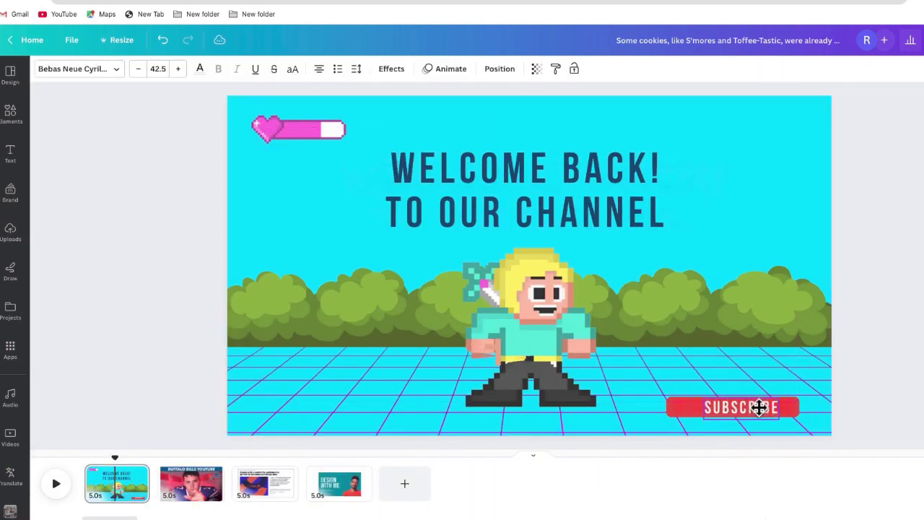
left_click(423, 221)
left_click_drag(439, 212, 653, 211)
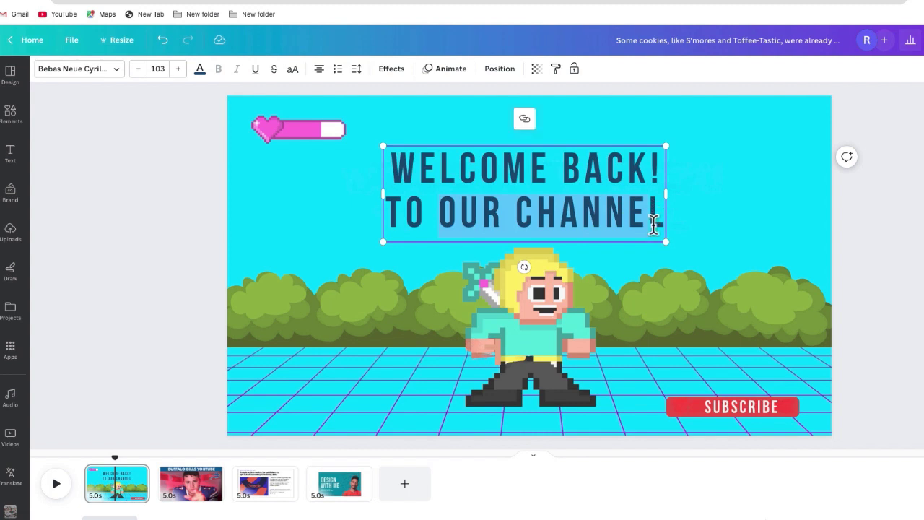
left_click(750, 229)
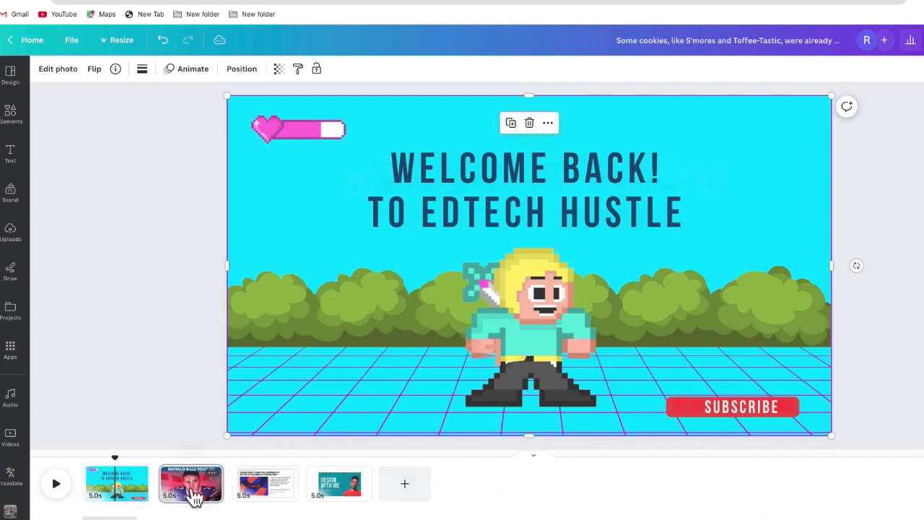
On page 2, use Grab Text to make the BUFFALO BILLS YOUTUBE headline editable
left_click(192, 489)
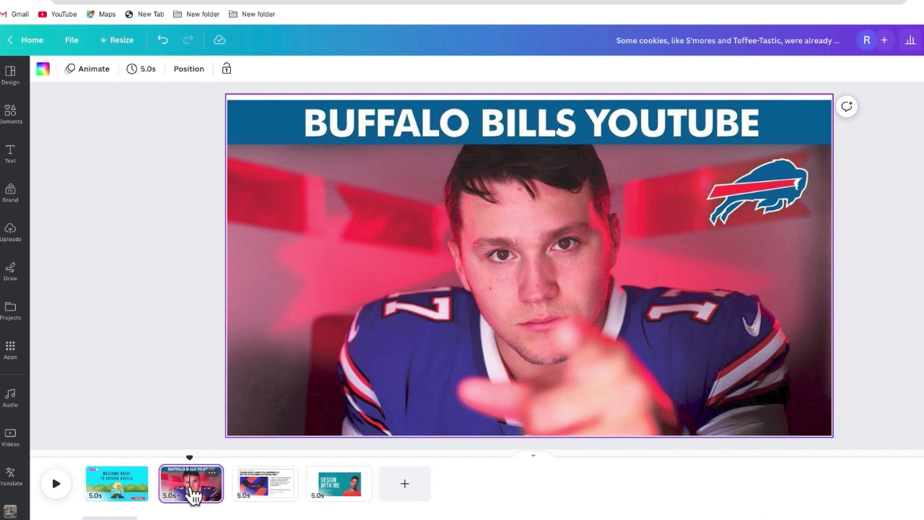
left_click(282, 318)
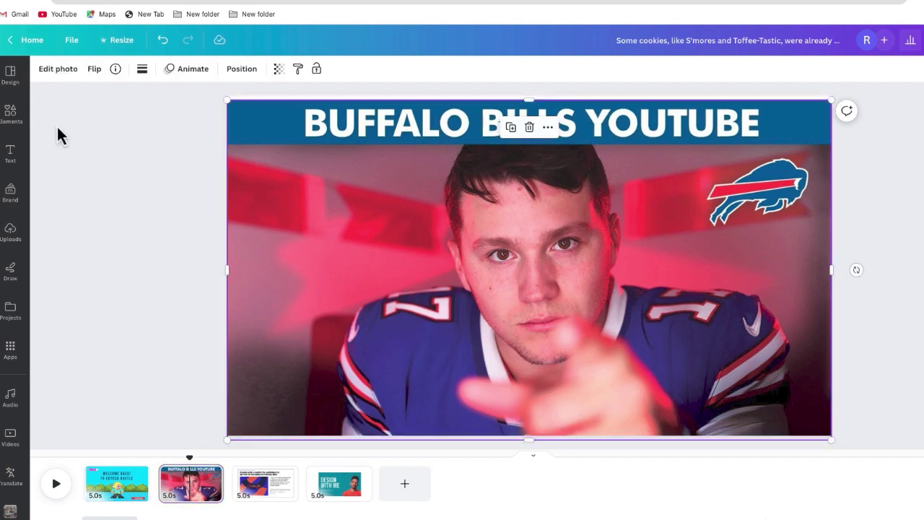
left_click(62, 69)
left_click(174, 241)
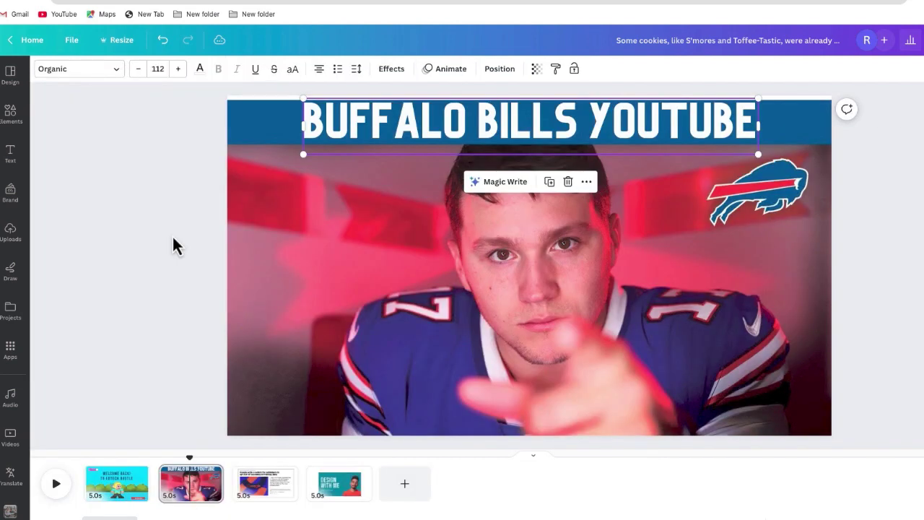
Switch the extracted headline to League Spartan and paste in EDTECH HUSTLE! as its text
mouse_move(367, 134)
left_mouse_down()
mouse_move(385, 139)
mouse_move(372, 126)
mouse_move(379, 130)
left_mouse_up()
double_click(378, 133)
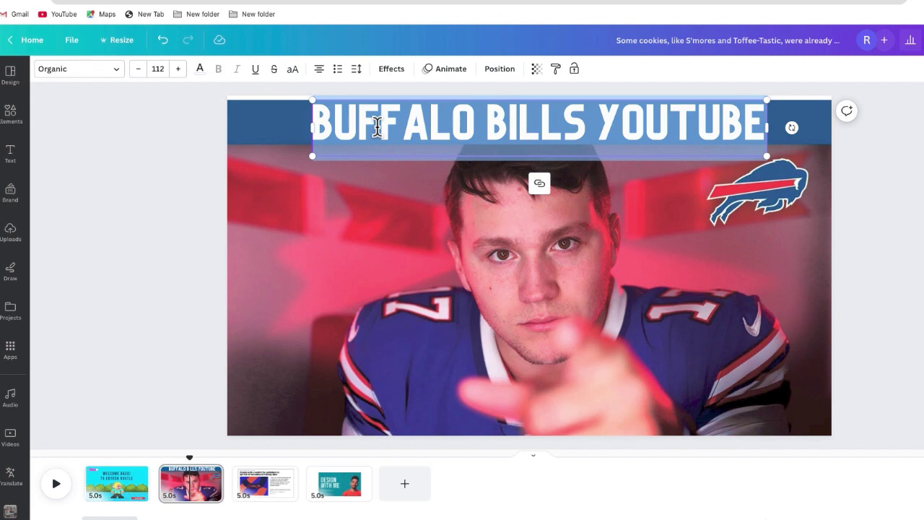
left_click(116, 71)
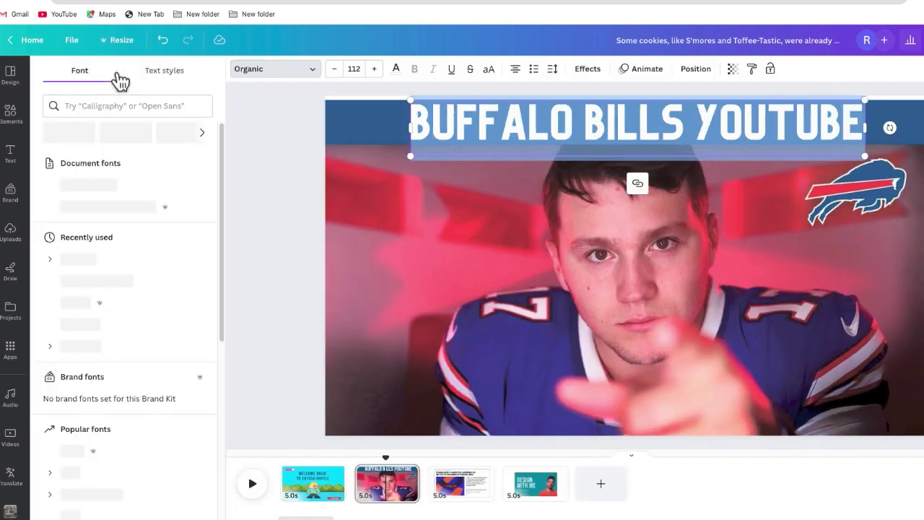
left_click(119, 307)
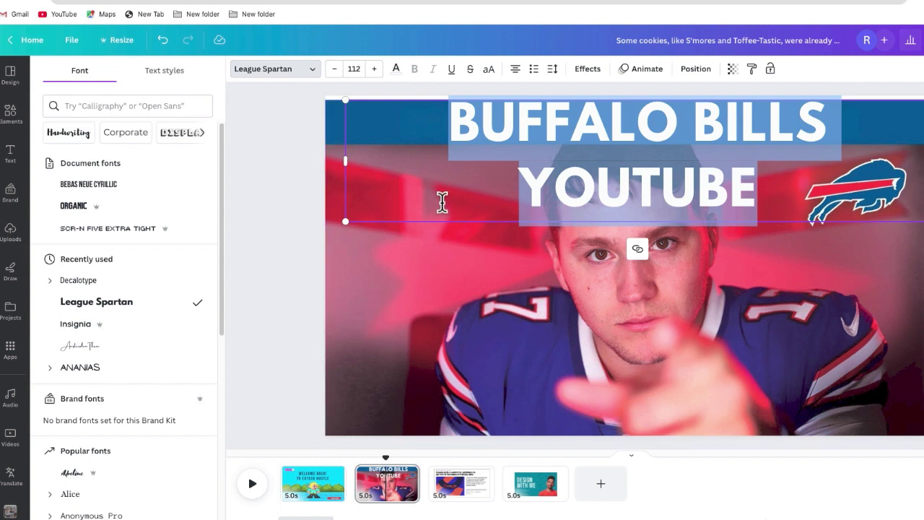
type("EDTECH HUSTLE!")
Reduce the headline size to about 96.5 and centre it on the top banner
left_click(336, 71)
left_click(336, 71)
left_click(336, 71)
left_click(336, 71)
left_click(336, 71)
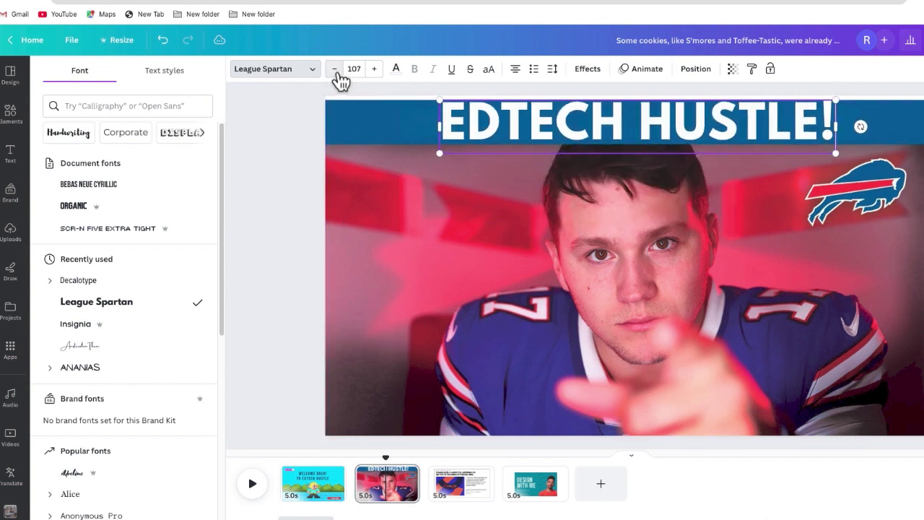
left_click(336, 71)
left_click(336, 72)
left_click(336, 71)
left_click(335, 72)
left_click(336, 71)
left_click(367, 141)
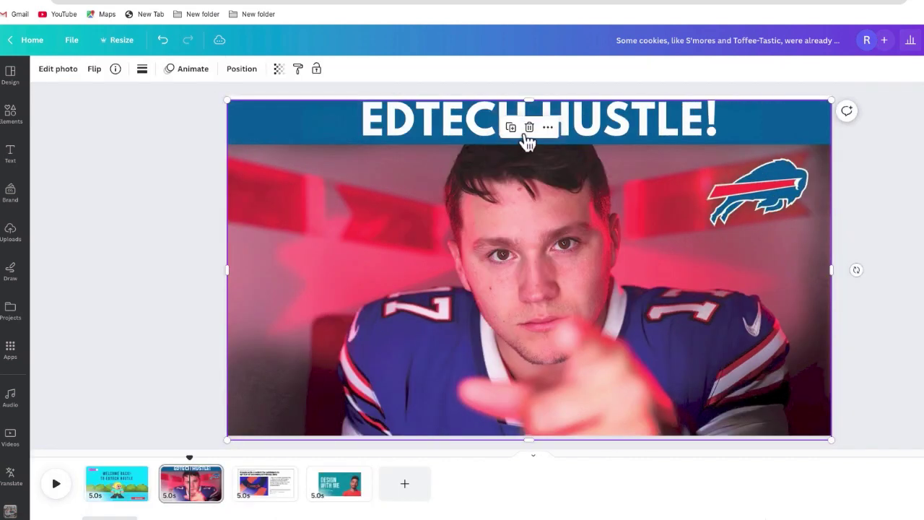
left_click(443, 130)
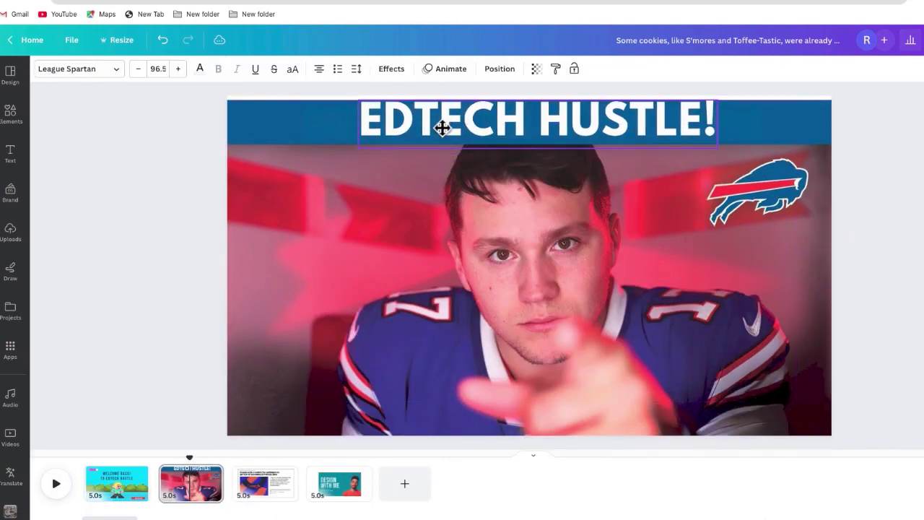
left_click_drag(442, 133, 444, 130)
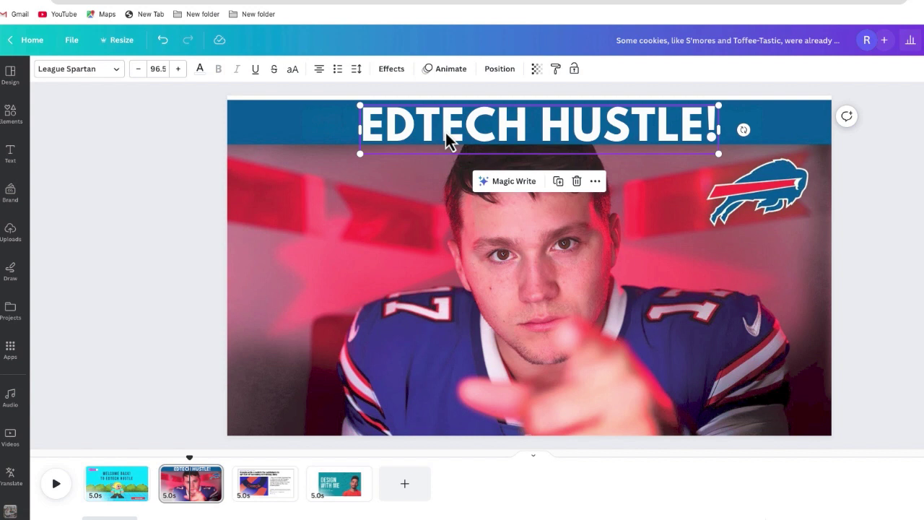
On page 3, run Grab Text on the Google article screenshot so its headline becomes editable text
left_click(265, 490)
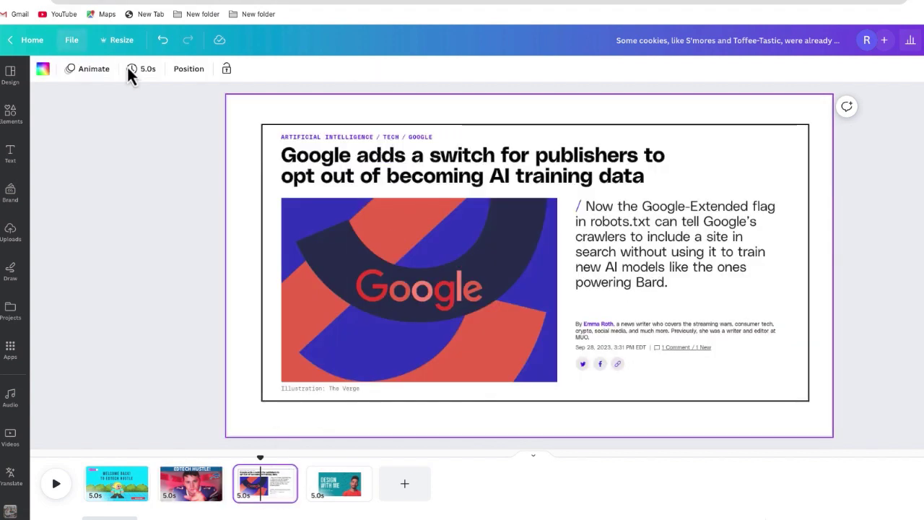
left_click(377, 201)
left_click(60, 69)
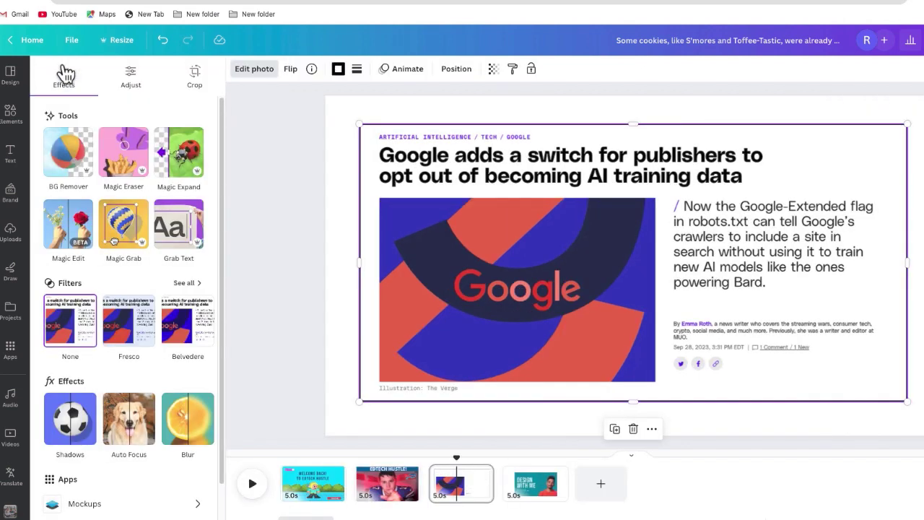
left_click(177, 228)
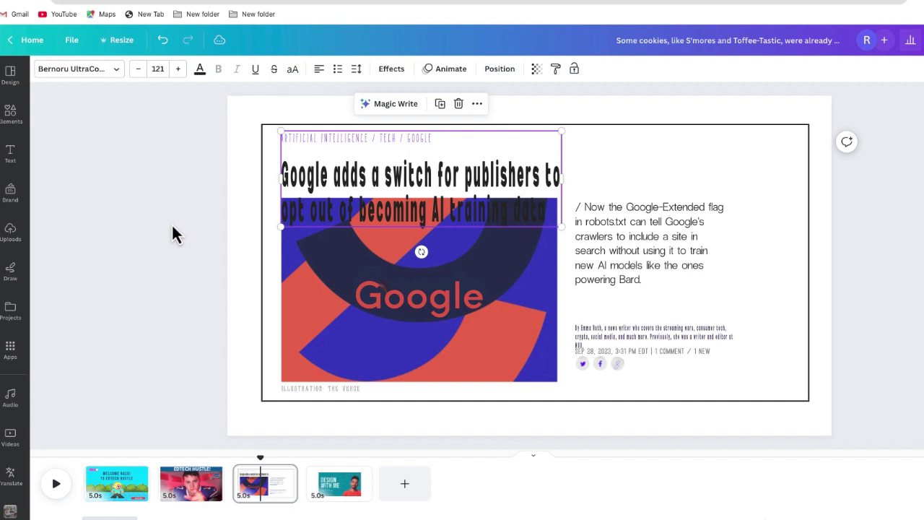
Nudge the article headline up, move the Google lettering up, and confirm it is editable text
left_click_drag(330, 180, 327, 164)
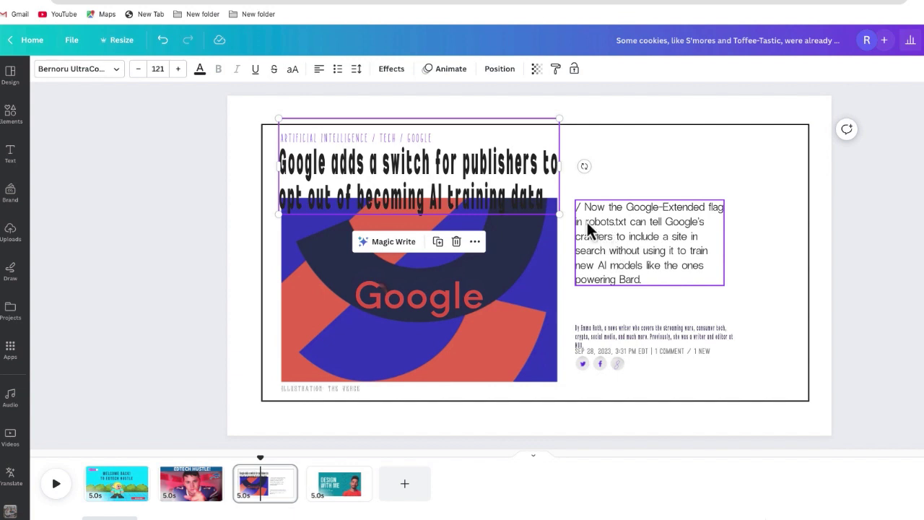
left_click_drag(414, 311, 412, 293)
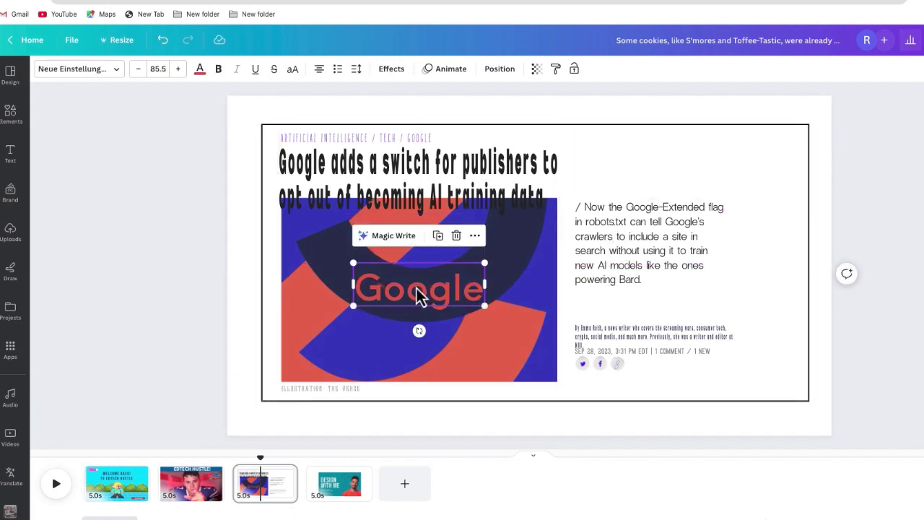
double_click(414, 287)
left_click(440, 289)
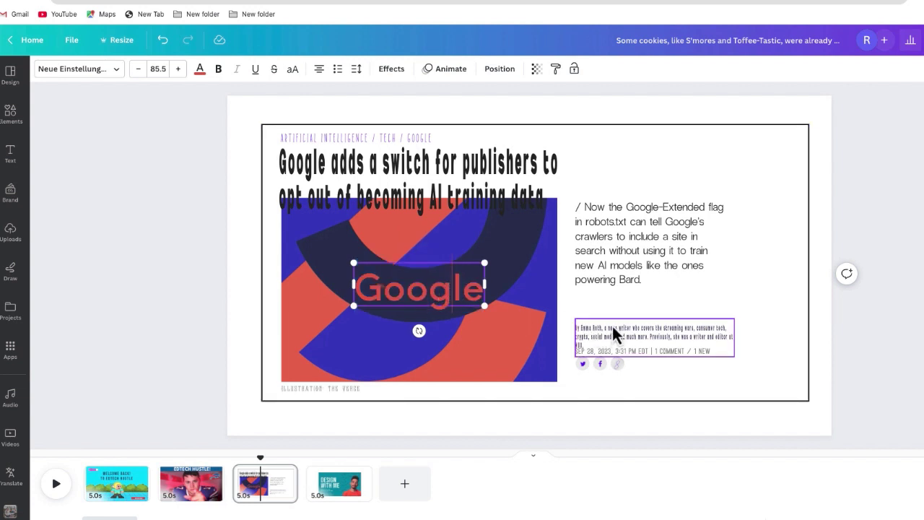
On page 4, Grab Text the DESIGN WITH ME heading and tagline, then nudge the box up-left
left_click(339, 500)
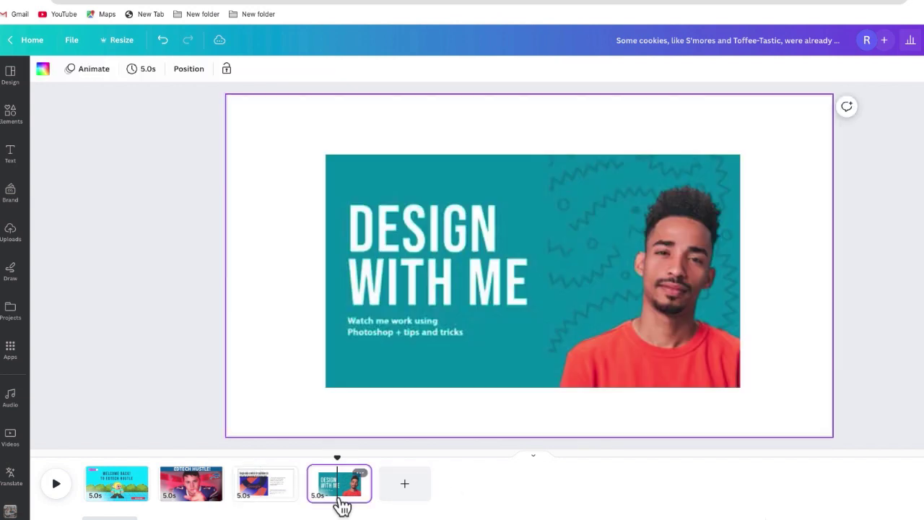
left_click(408, 253)
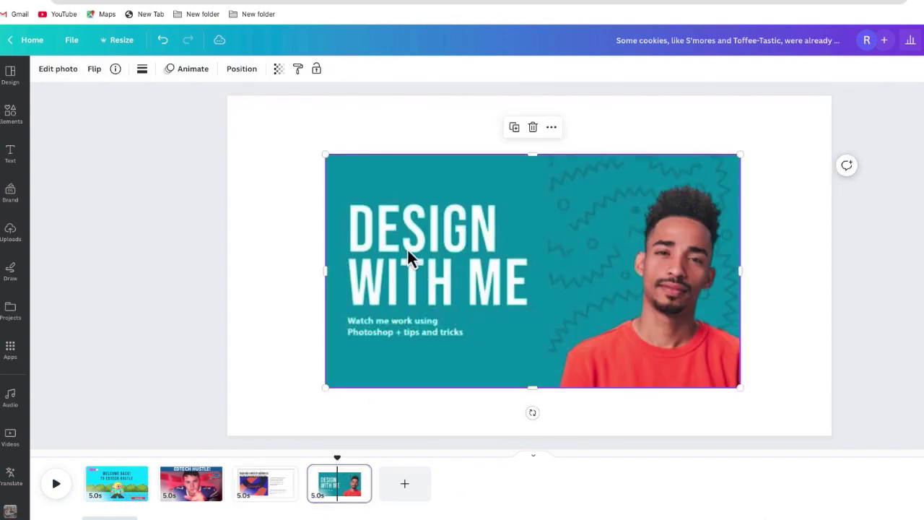
left_click(57, 70)
left_click(189, 245)
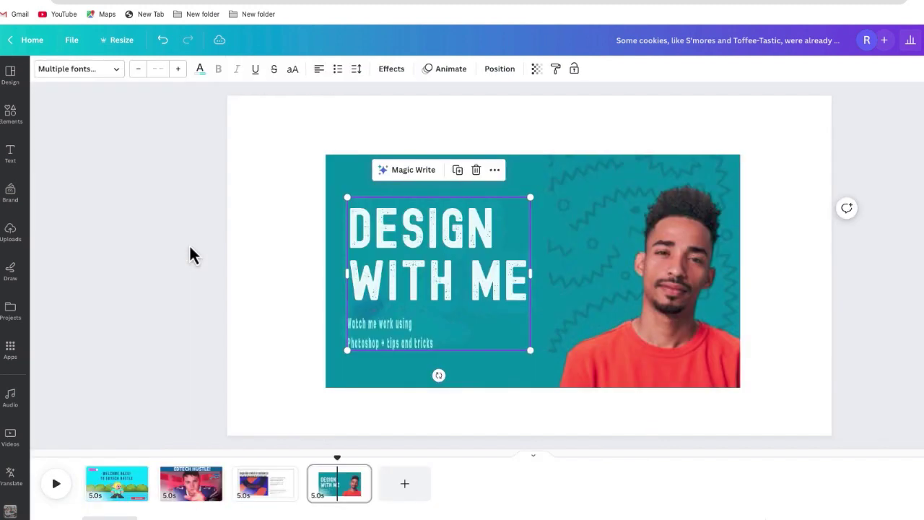
mouse_move(398, 261)
left_mouse_down()
mouse_move(491, 264)
mouse_move(401, 254)
left_mouse_up()
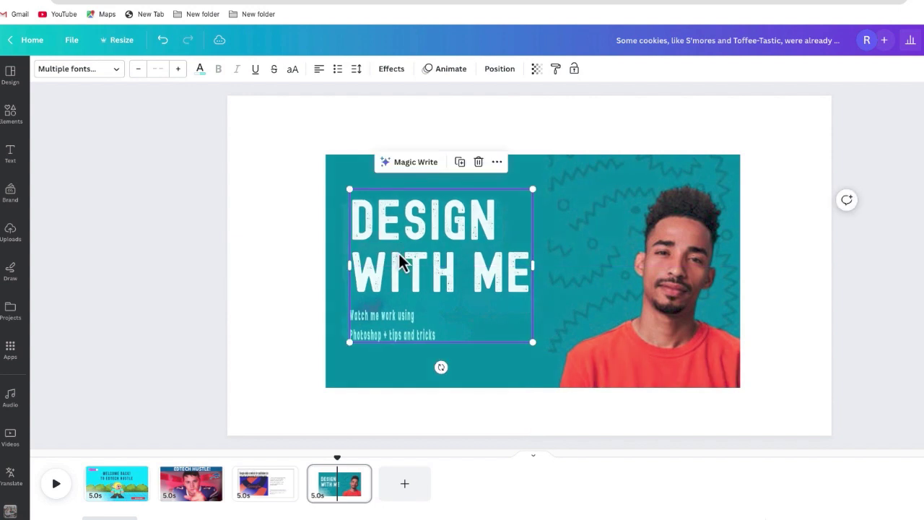